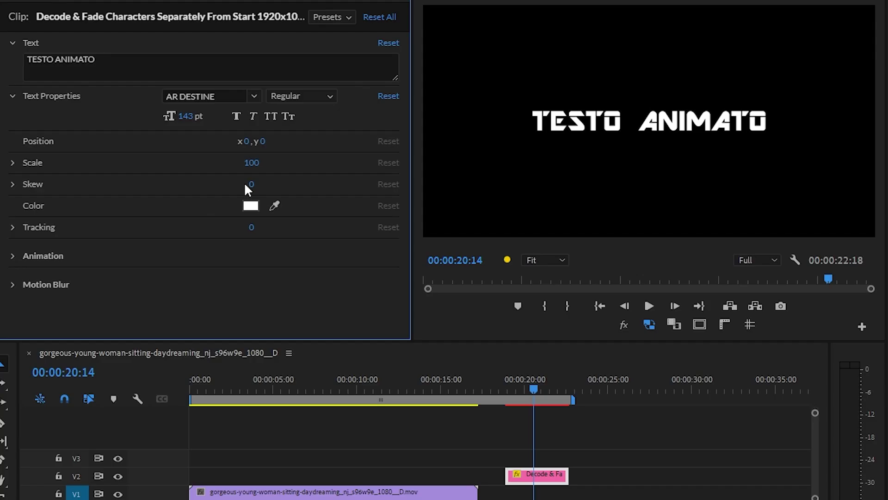
Nudge the TESTO ANIMATO title's skew and recolour it to cyan 17c3f3
drag(250, 184, 249, 184)
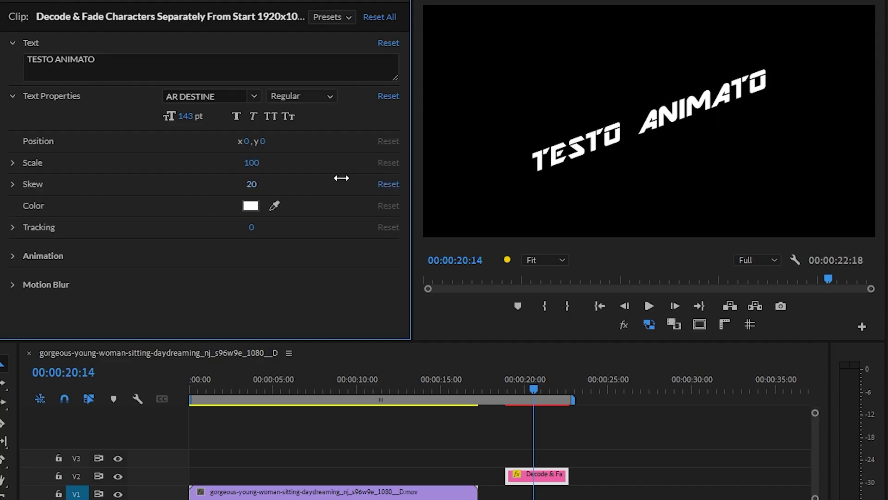
click(250, 206)
click(299, 131)
click(263, 207)
key(Return)
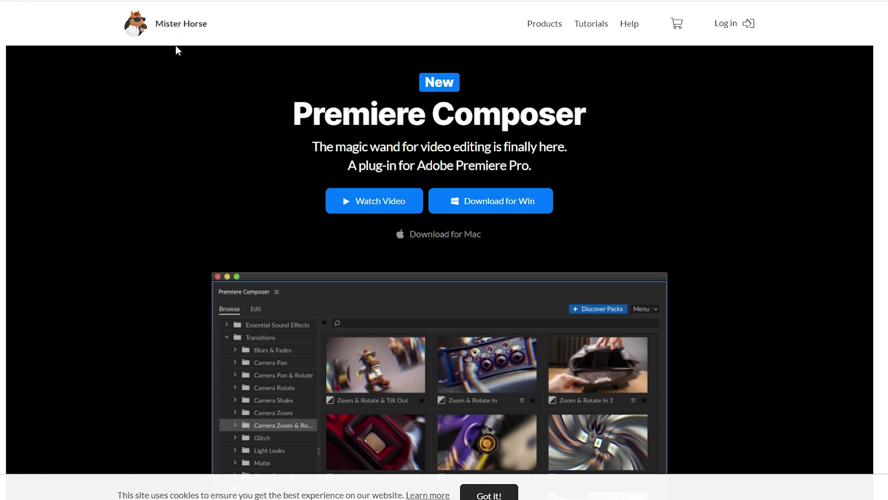
Download the Premiere Composer Windows installer, dismiss the newsletter prompt, and show the file in its folder
click(477, 211)
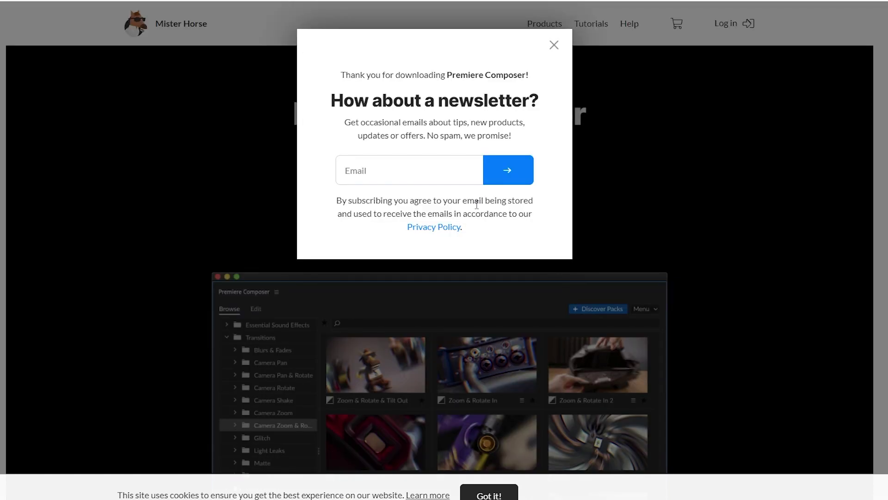
click(554, 46)
click(43, 496)
click(62, 465)
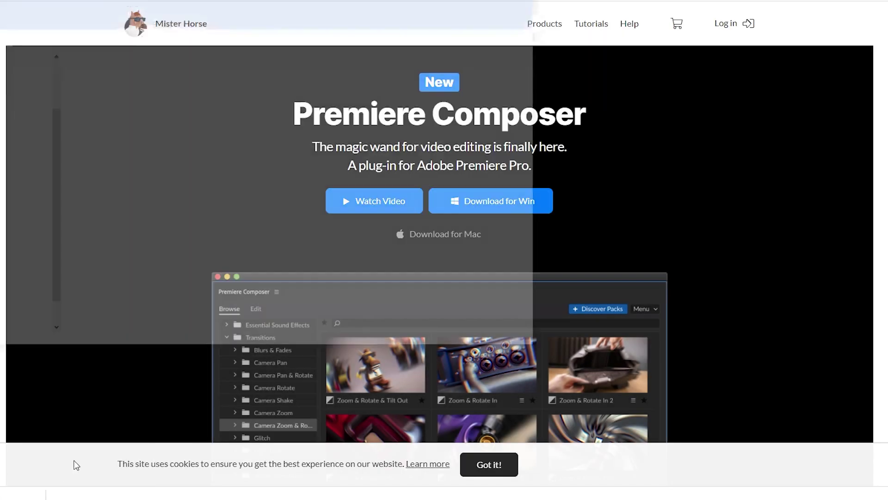
Launch the Product Manager setup, exit it with Sì, and dismiss the browser extension notification
double_click(110, 114)
click(581, 344)
click(484, 292)
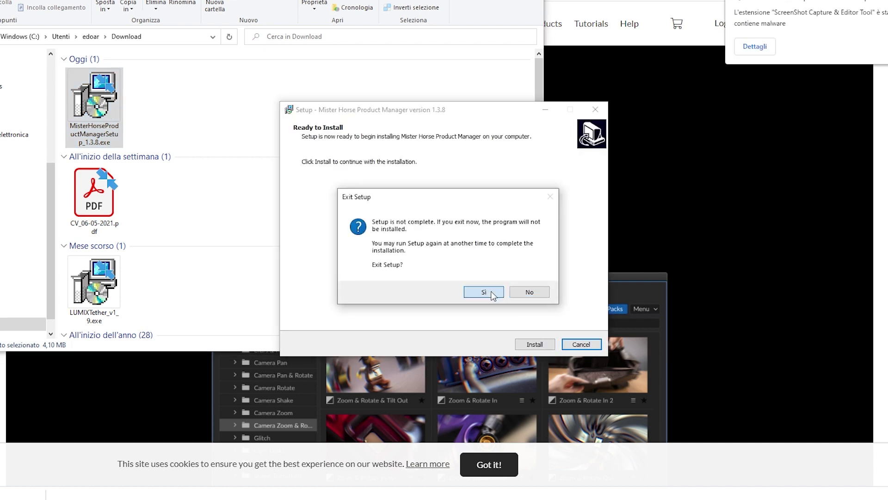
click(704, 202)
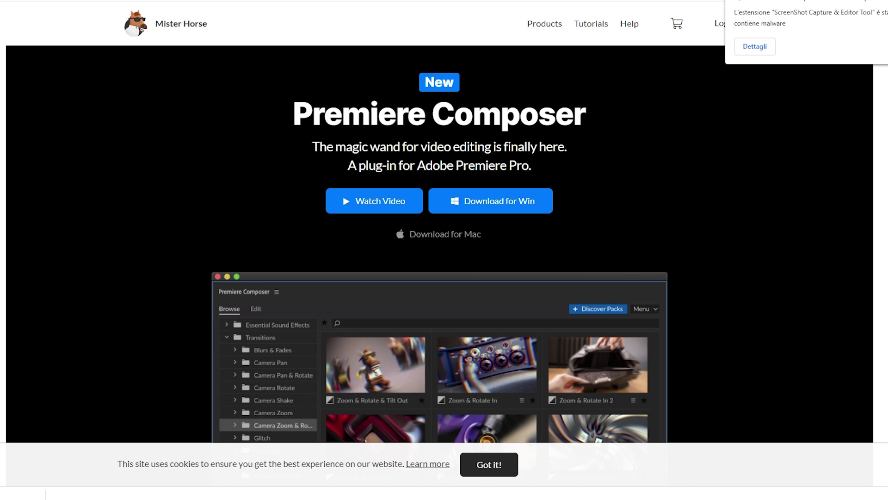
click(631, 148)
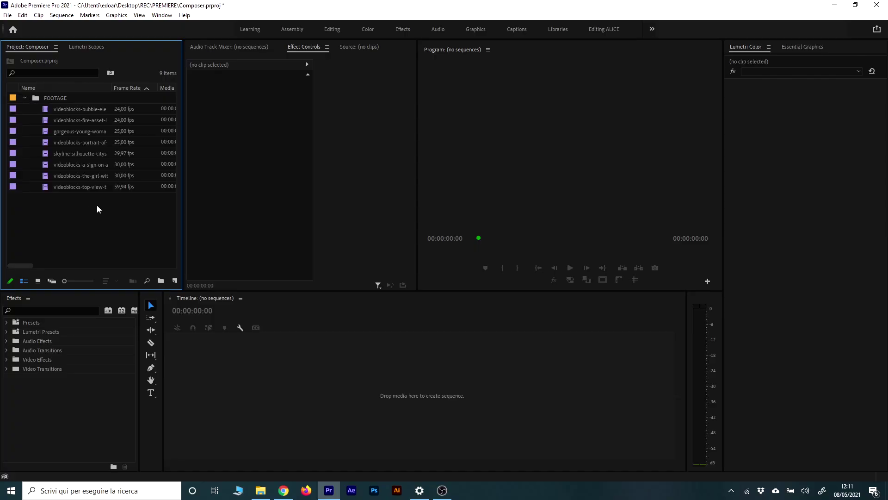
Select the young-woman daydreaming footage and open Window > Extensions > Premiere Composer
click(63, 113)
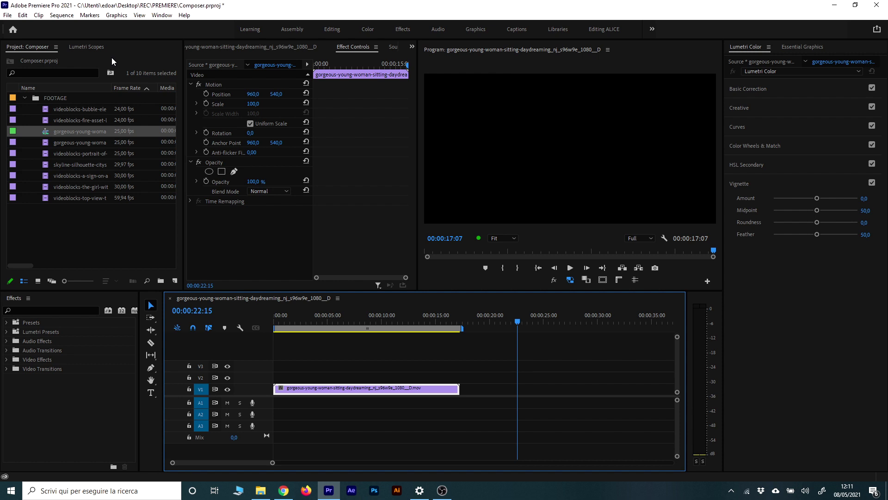
click(165, 14)
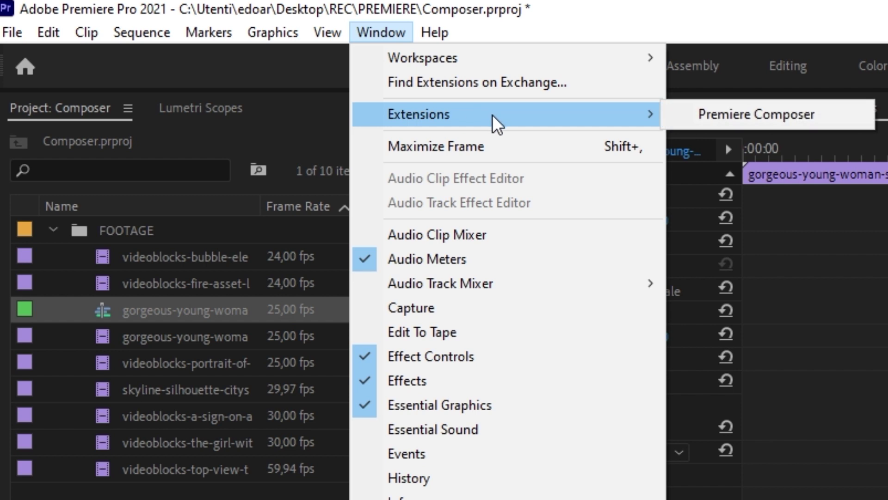
mouse_move(617, 116)
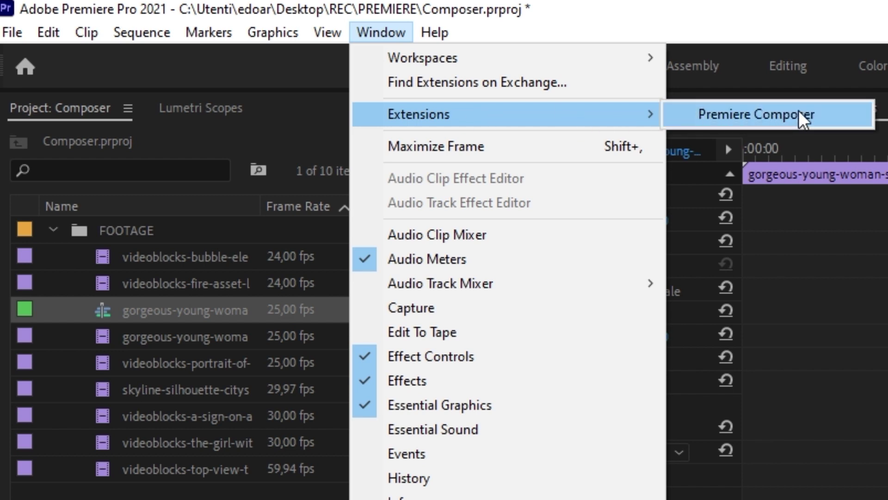
click(769, 112)
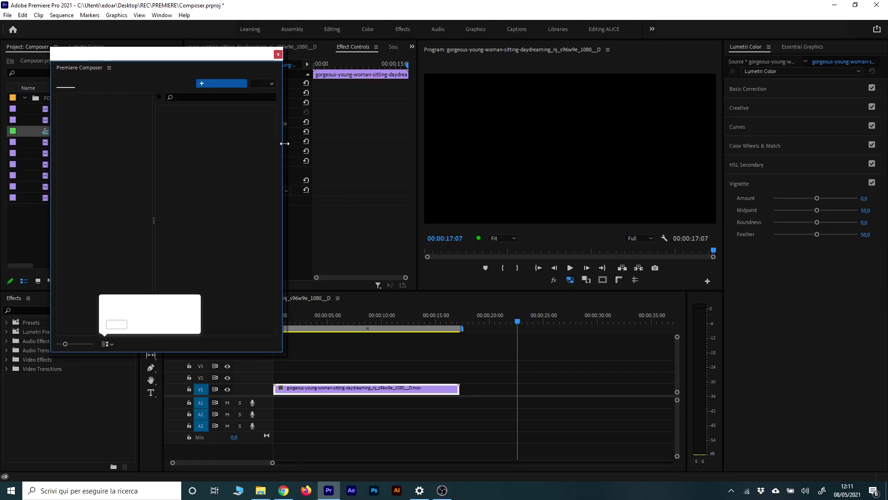
Resize and reposition the floating Composer window and try expanding its Starter Pack folder
drag(284, 144, 378, 138)
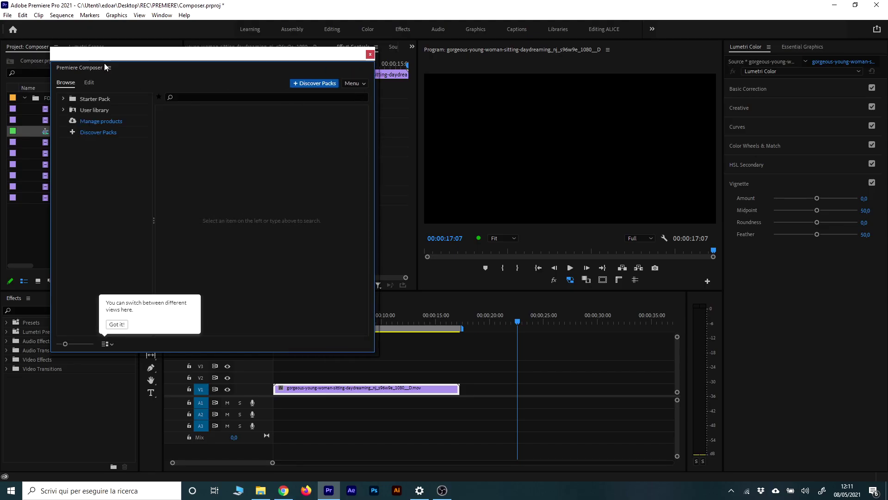
drag(118, 59, 172, 64)
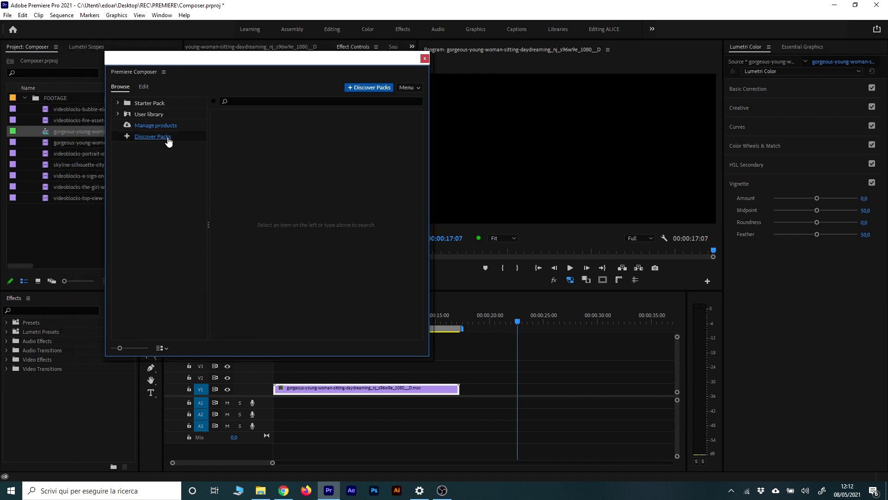
drag(209, 195, 215, 194)
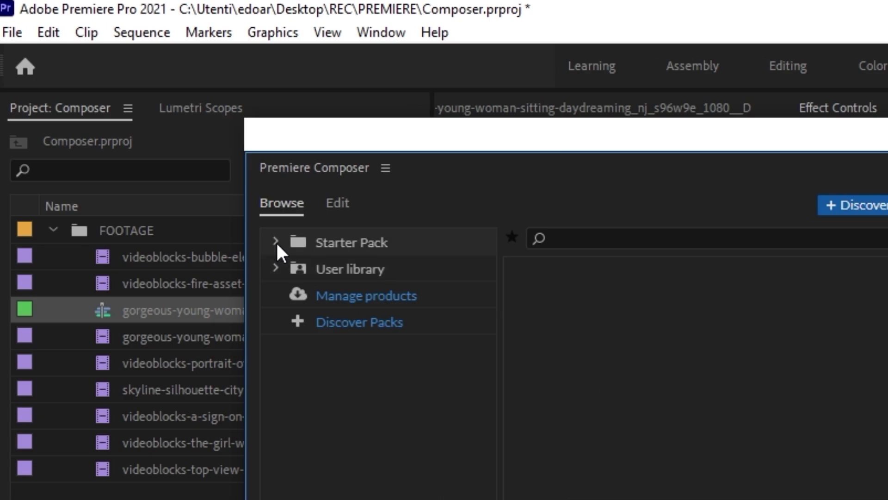
click(118, 103)
click(277, 243)
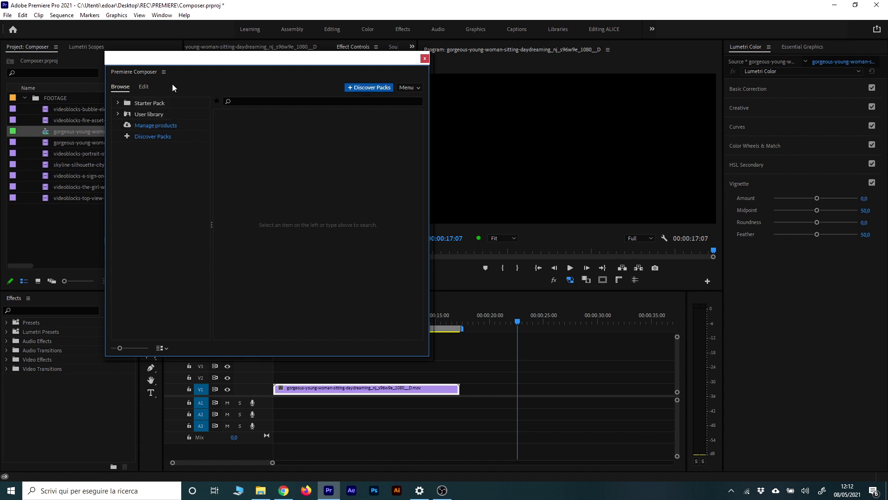
Dock Composer beside the Project panel, narrow the Project panel, and show Starter Pack Text Boxes
drag(130, 72, 284, 53)
click(197, 77)
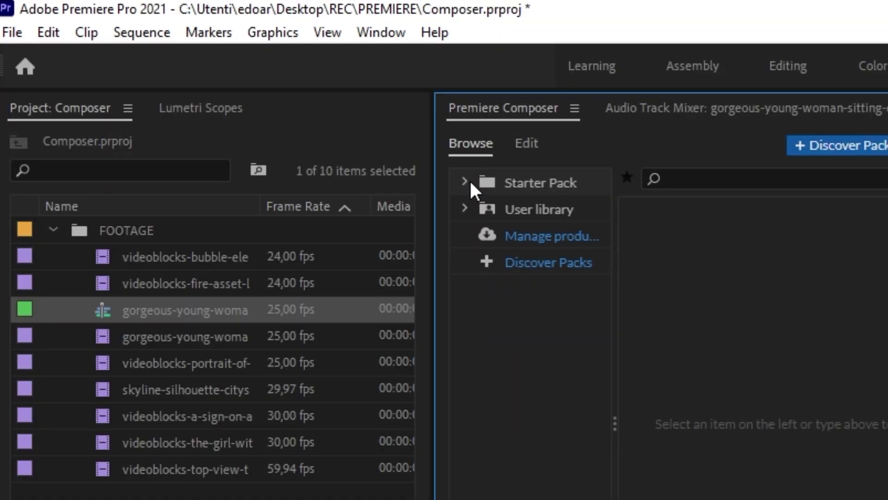
drag(439, 329, 388, 323)
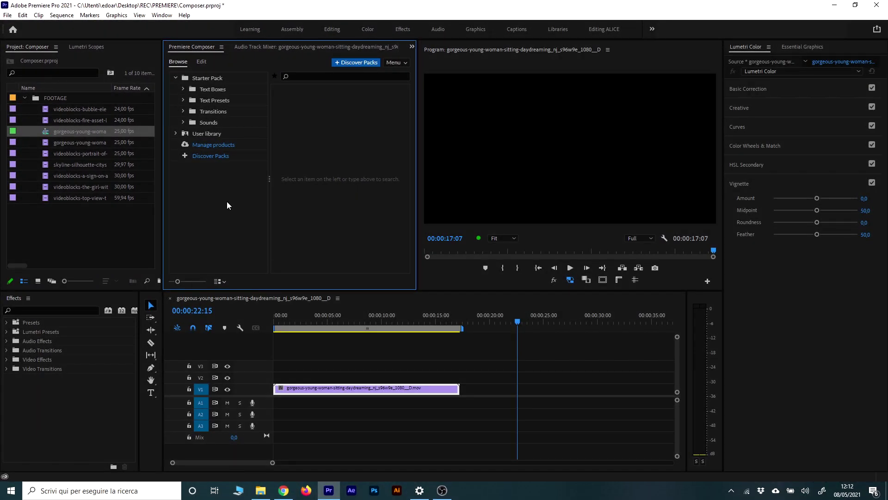
click(210, 90)
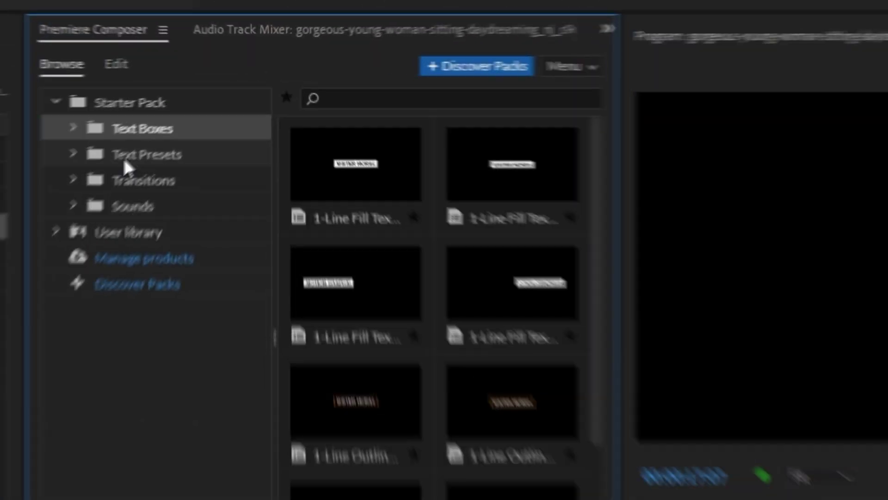
Open the Text Presets folder and widen the tree so preset names fit
click(122, 162)
click(136, 130)
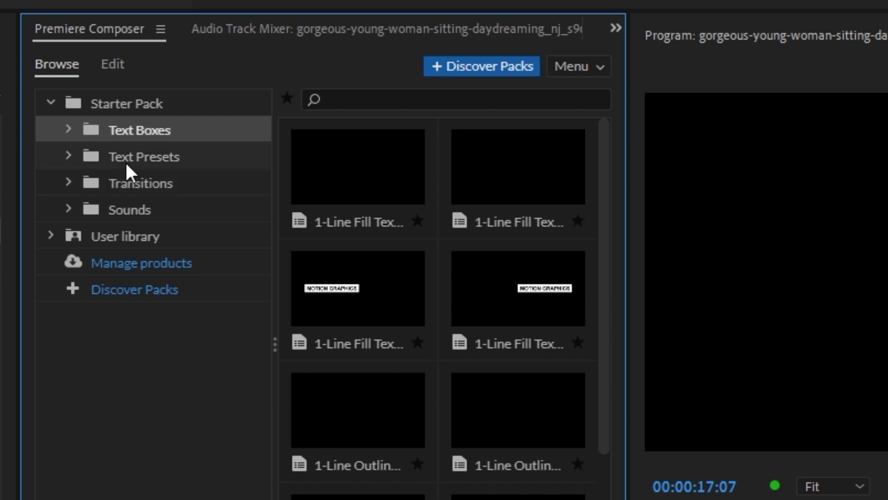
click(130, 163)
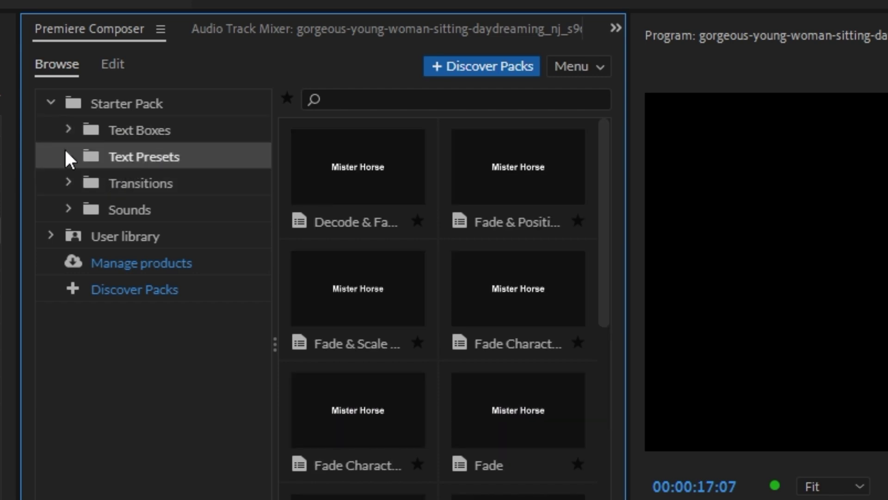
click(68, 156)
drag(242, 351, 285, 351)
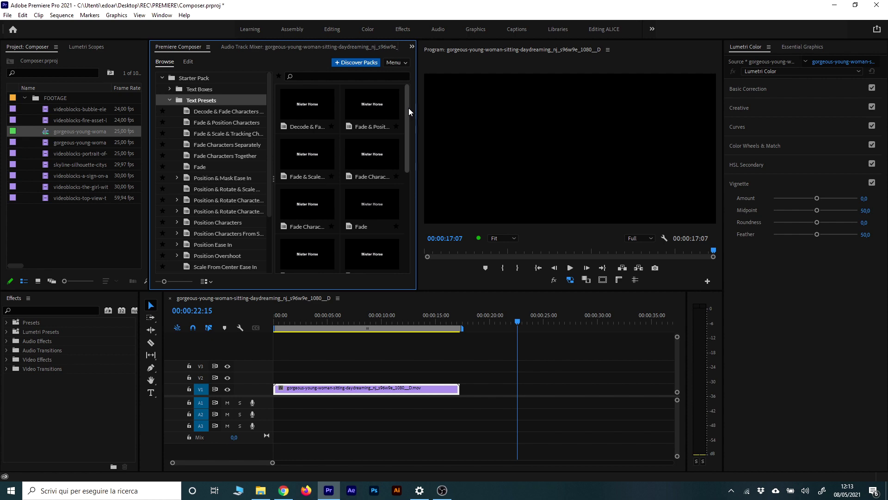
drag(409, 107, 419, 229)
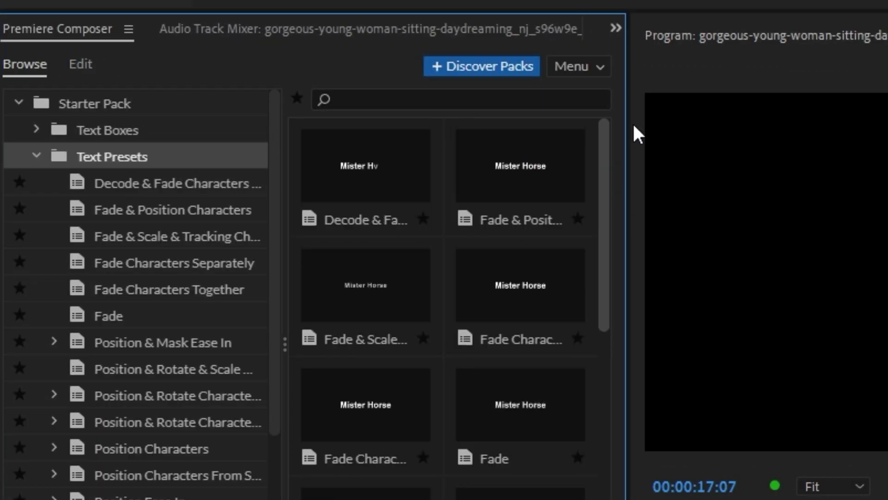
scroll(611, 251, down, 5)
Preview Decode & Fade Characters, Fade & Position Characters, and the Position & Mask Ease In variants
click(130, 184)
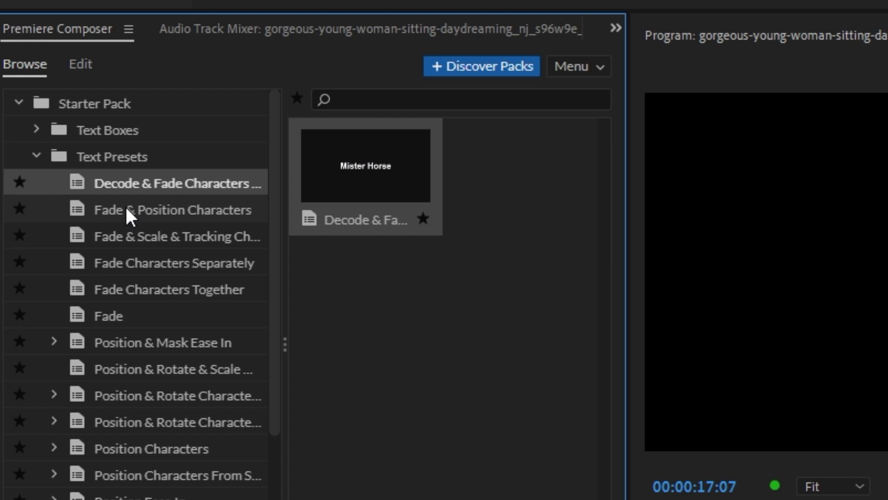
click(129, 210)
click(132, 344)
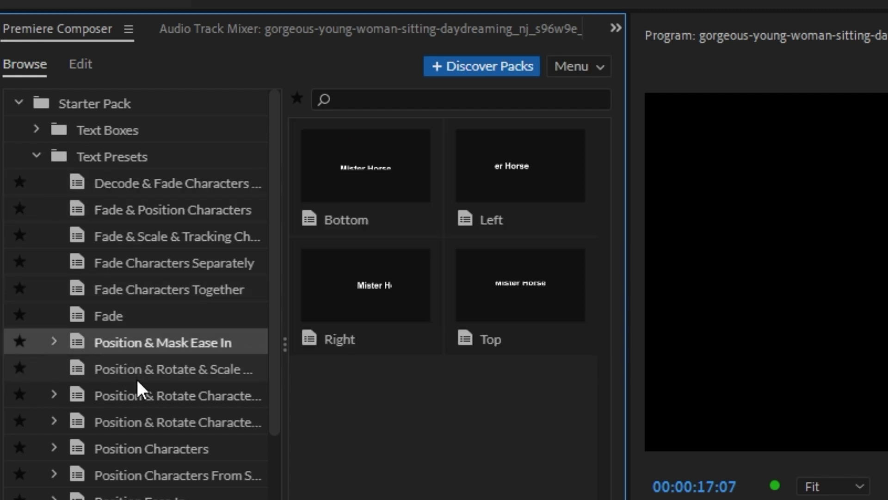
click(54, 343)
click(54, 342)
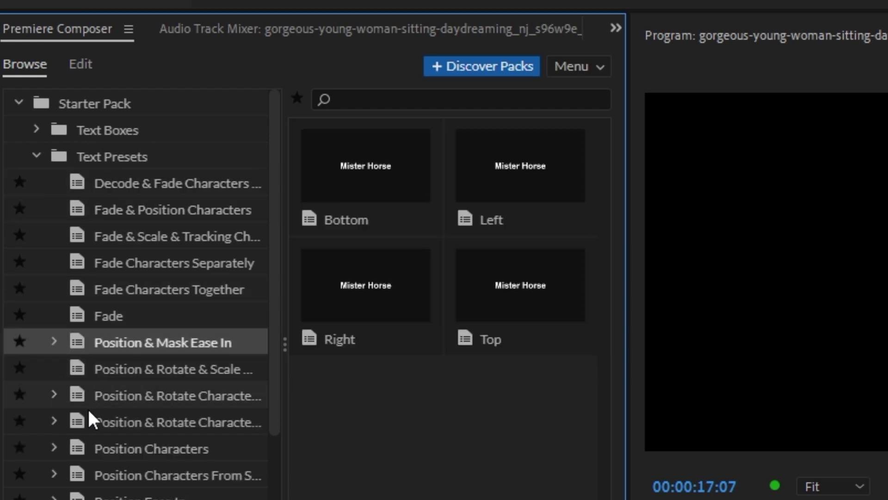
click(54, 394)
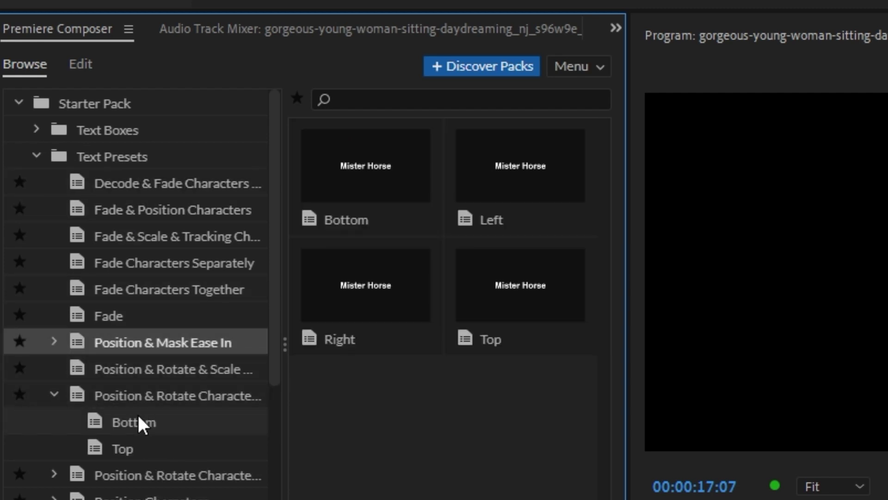
click(54, 394)
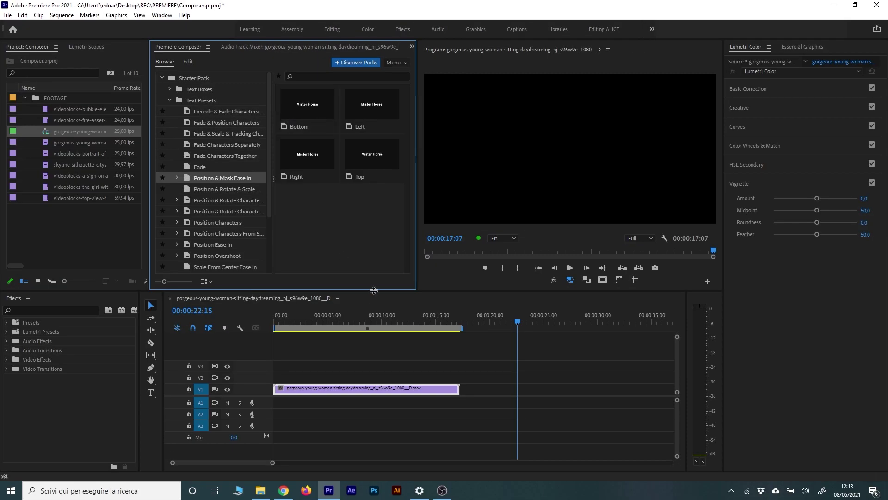
Place Decode & Fade Characters on V2 starting at 00:00:18:23 and preview its animation
mouse_move(219, 113)
mouse_down()
mouse_move(384, 212)
mouse_move(453, 376)
mouse_up()
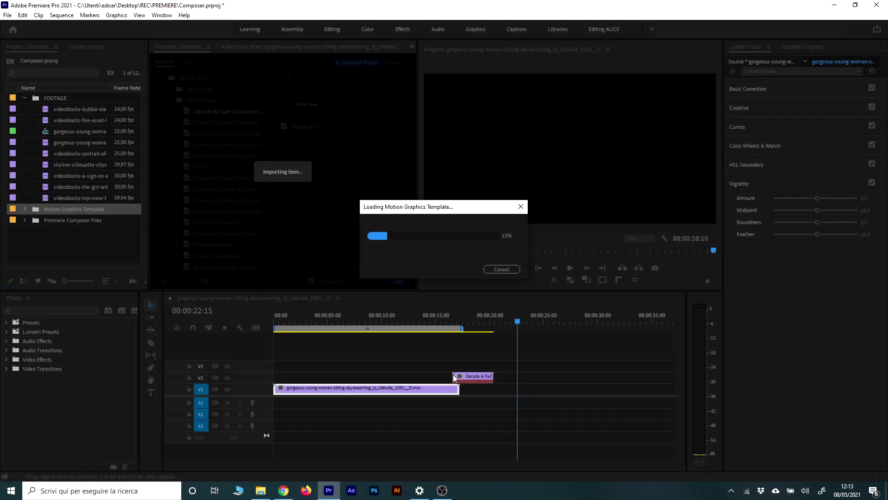
drag(460, 320, 480, 333)
drag(481, 378, 506, 378)
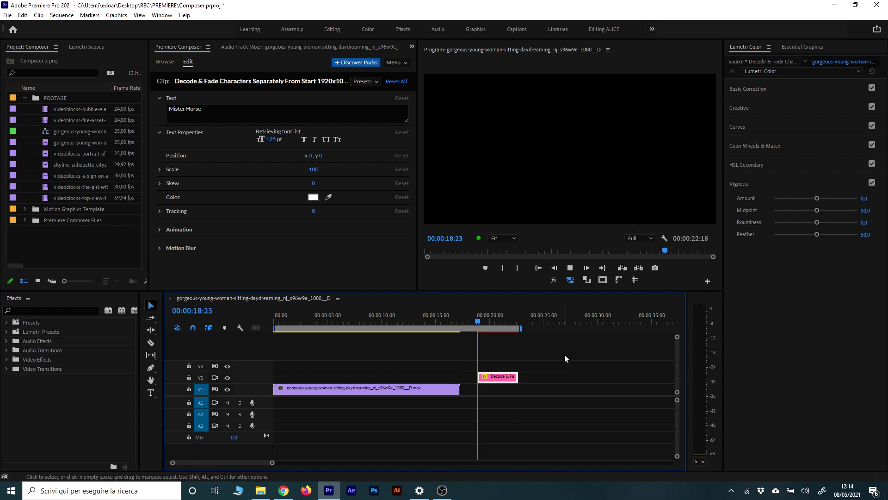
key(space)
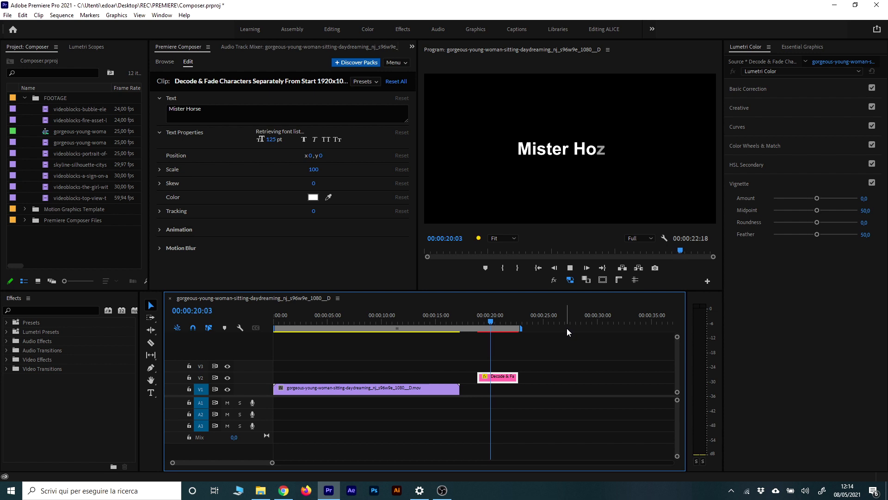
key(space)
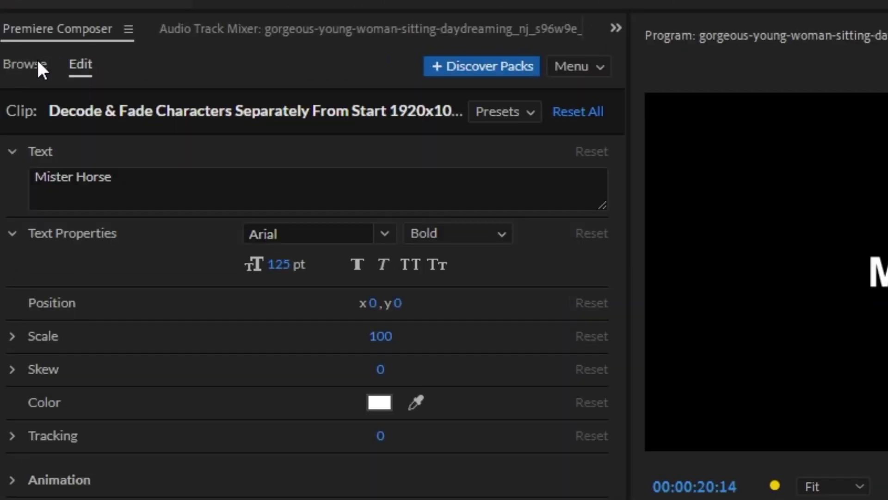
Replace the title text Mister Horse with TESTO ANIMATO
click(32, 66)
click(82, 67)
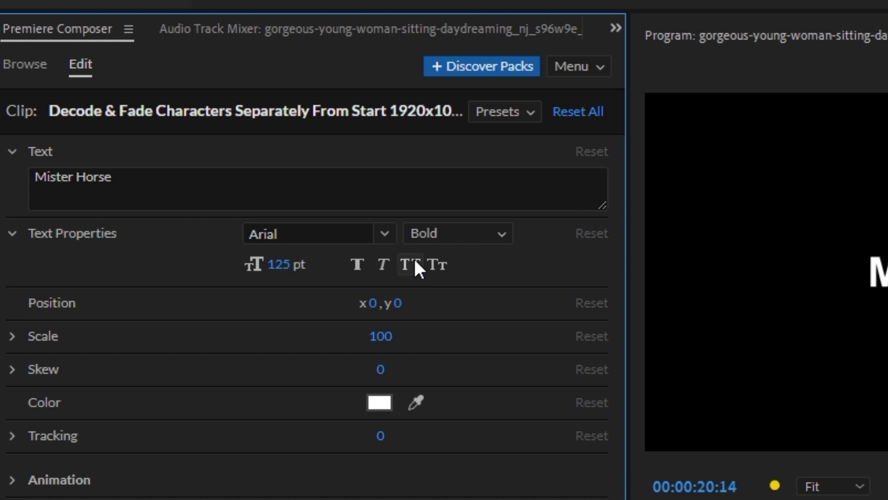
triple_click(143, 182)
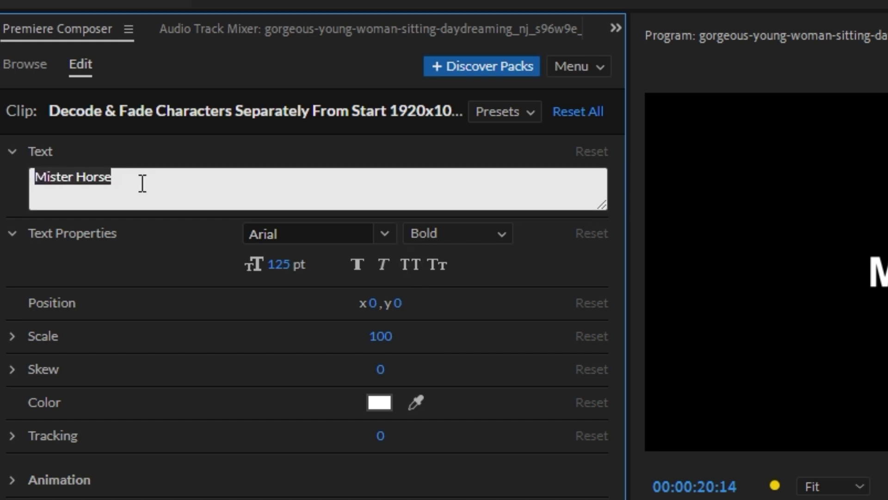
text(TESTO ANIMATO)
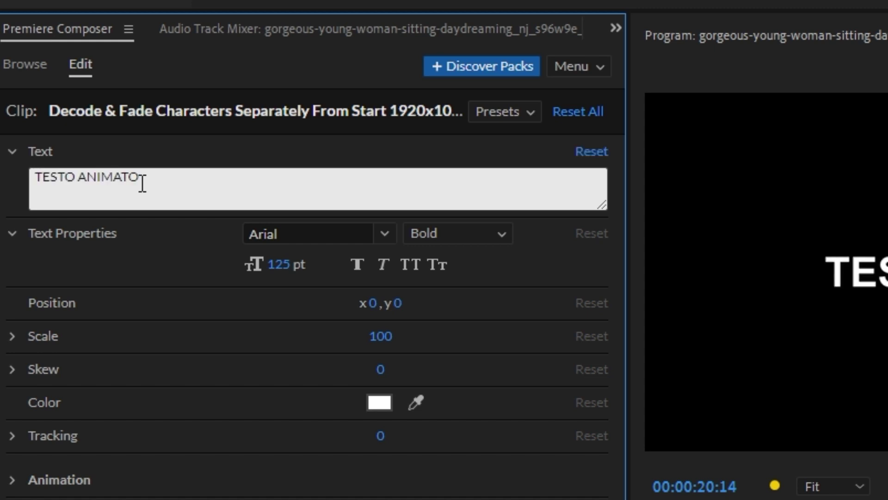
Set the title font to AR DESTINE Regular at 143 pt
click(384, 240)
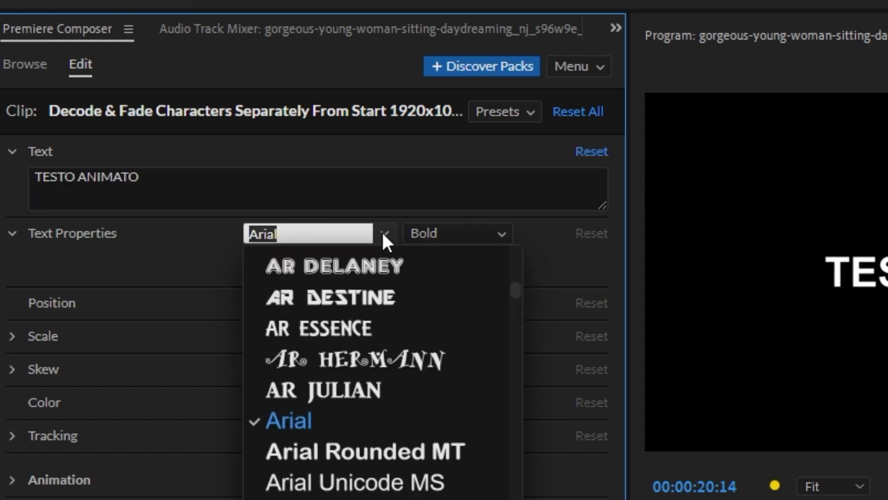
click(370, 296)
click(476, 228)
click(431, 260)
drag(287, 266, 306, 263)
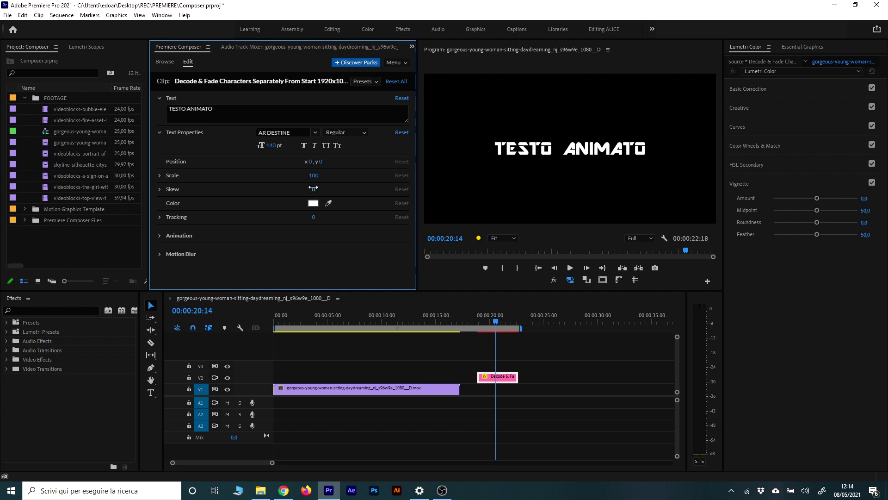
Make the title text cyan and widen its tracking to 58
drag(313, 187, 342, 190)
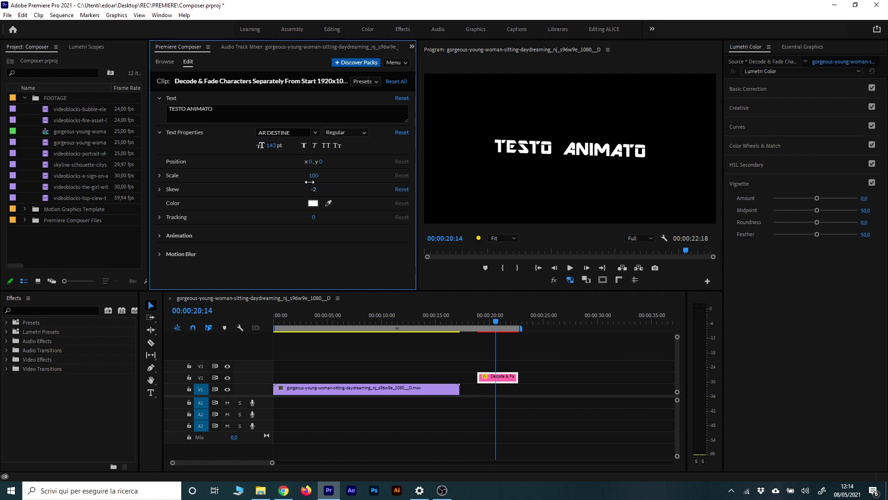
click(313, 203)
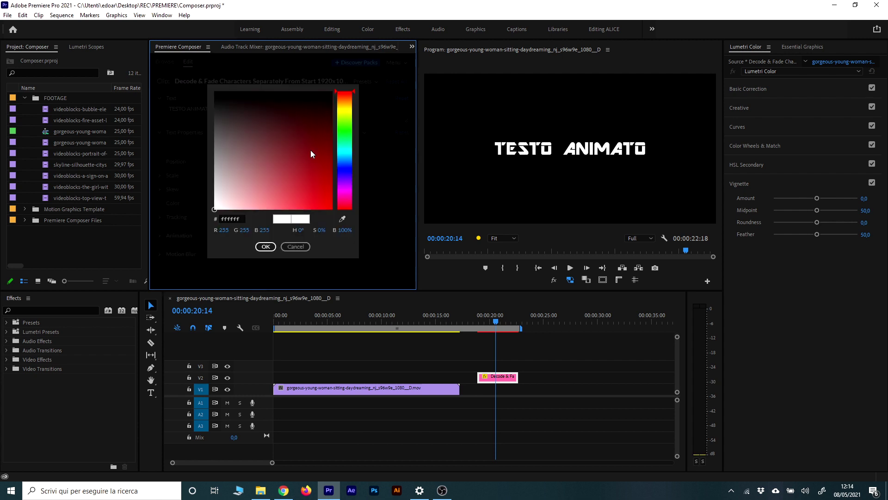
click(343, 155)
click(266, 246)
drag(267, 235, 232, 237)
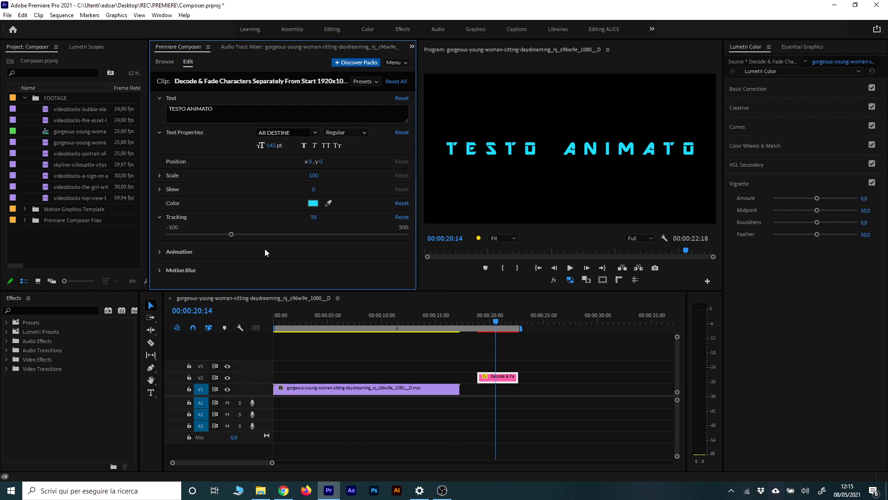
Expand the Animation and Motion Blur settings and preview the title animation
click(159, 251)
scroll(268, 247, down, 1)
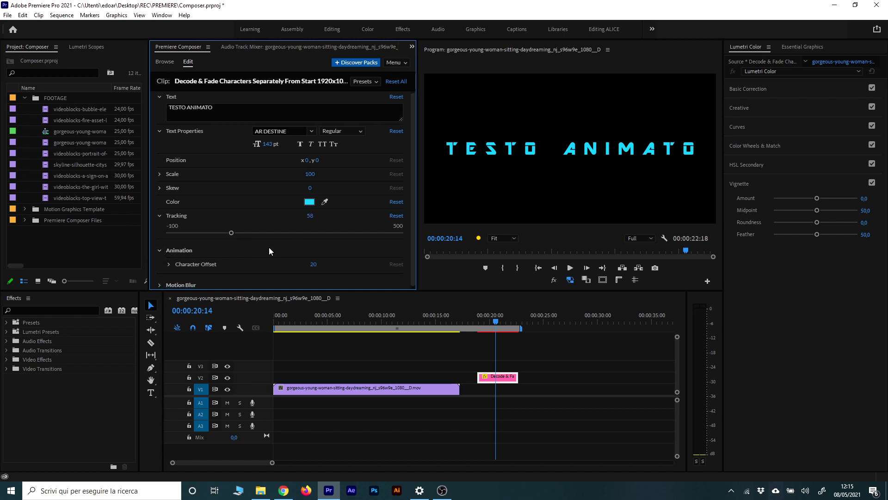
click(157, 282)
scroll(222, 263, down, 3)
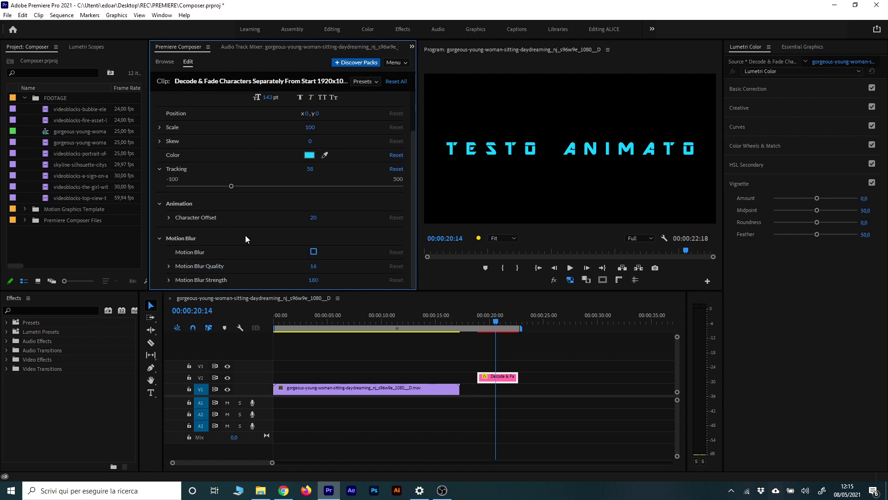
drag(488, 320, 477, 323)
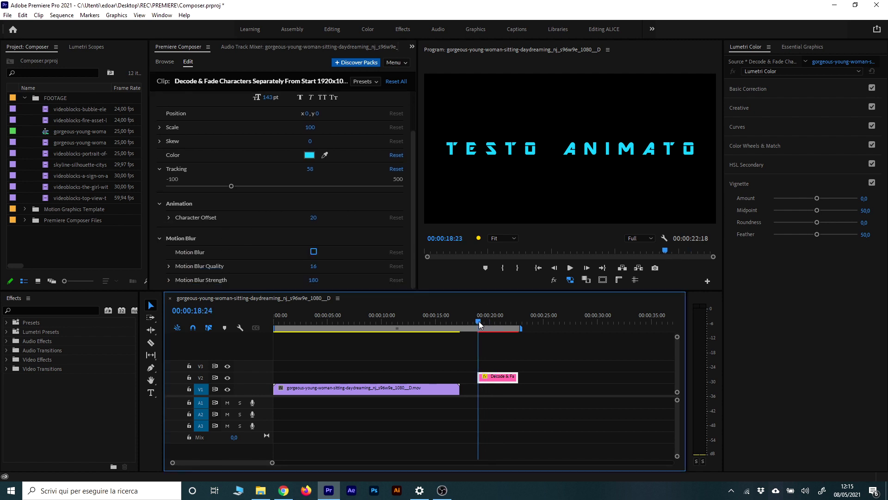
key(space)
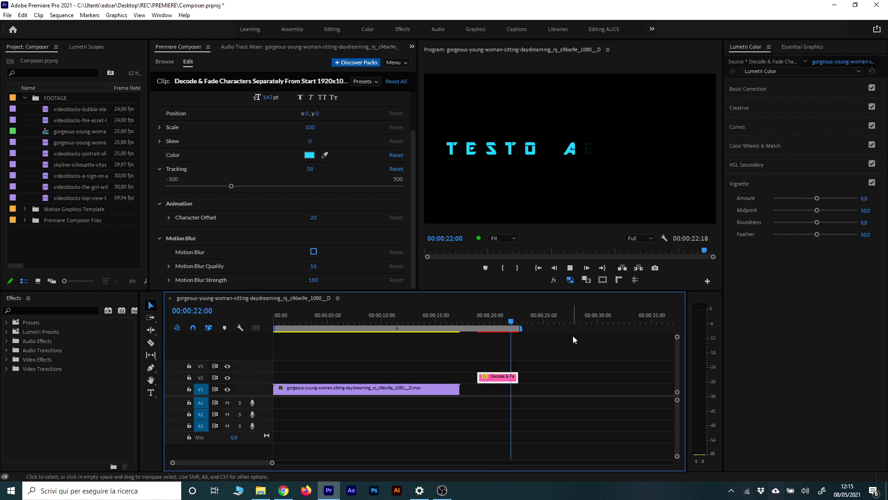
mouse_move(519, 324)
mouse_down()
mouse_move(487, 324)
mouse_move(497, 340)
mouse_up()
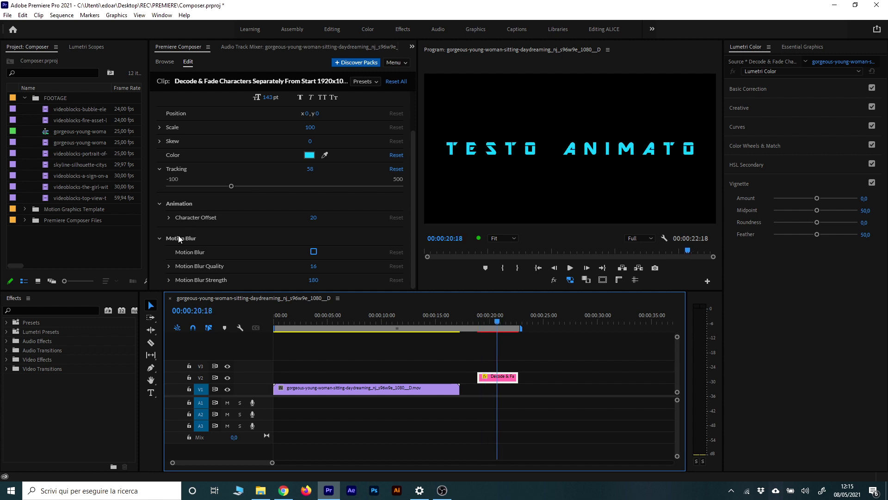
Set Character Offset to 628, enable Motion Blur, and preview the result
click(170, 219)
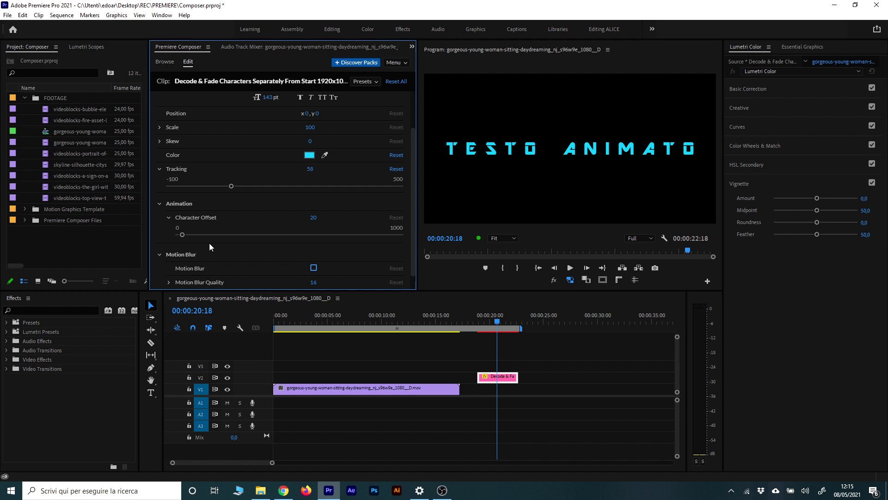
drag(183, 235, 202, 237)
click(478, 318)
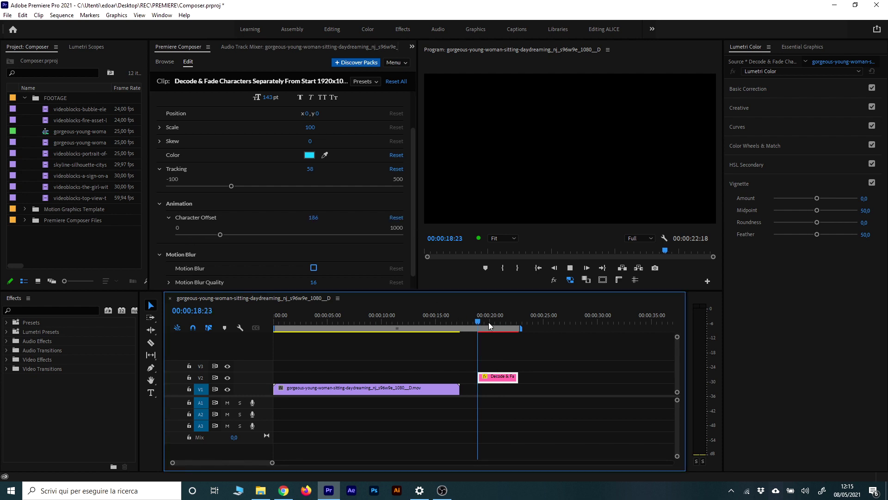
key(space)
key(space)
click(313, 269)
click(481, 324)
key(space)
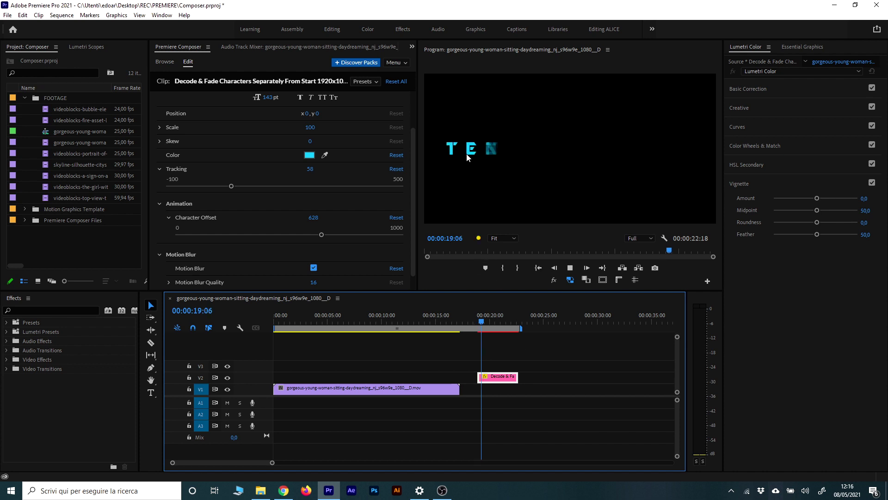
key(space)
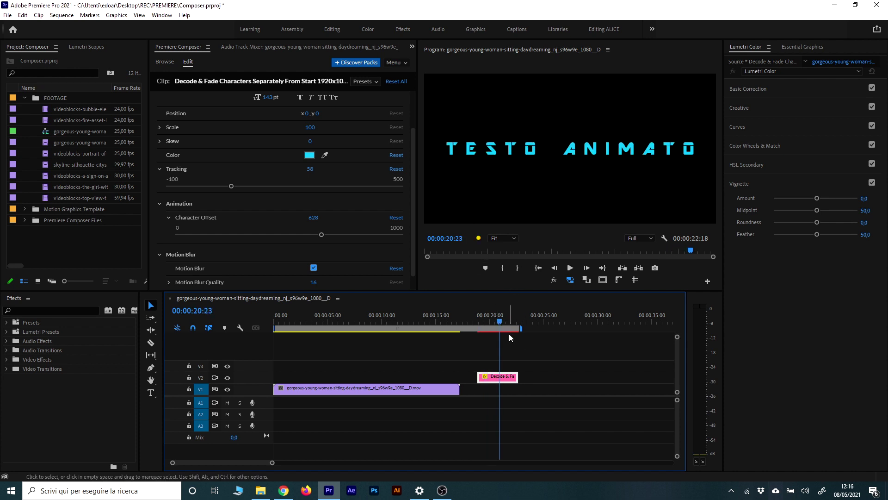
scroll(339, 285, down, 1)
Move the title clip earlier on V2 over the woman footage and play it back
click(481, 322)
key(space)
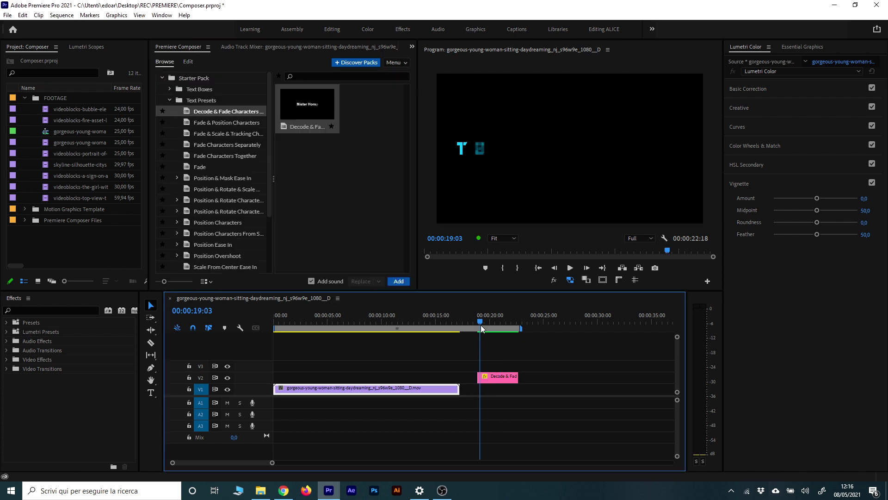
click(433, 321)
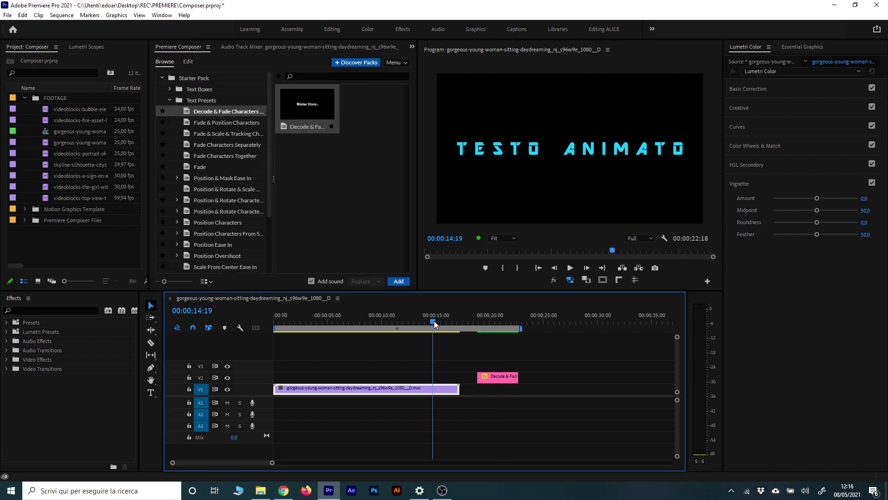
drag(499, 376, 424, 378)
click(410, 321)
key(space)
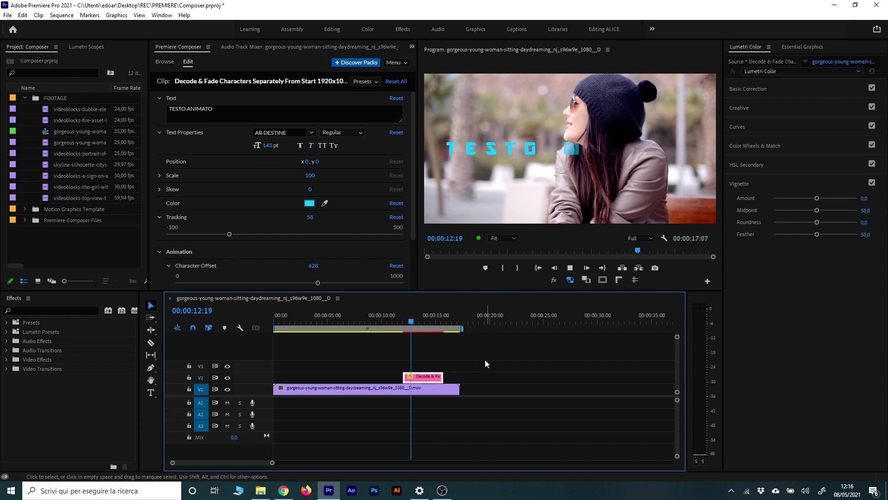
key(space)
Recolour the title text orange and lengthen the title clip on the timeline
click(309, 204)
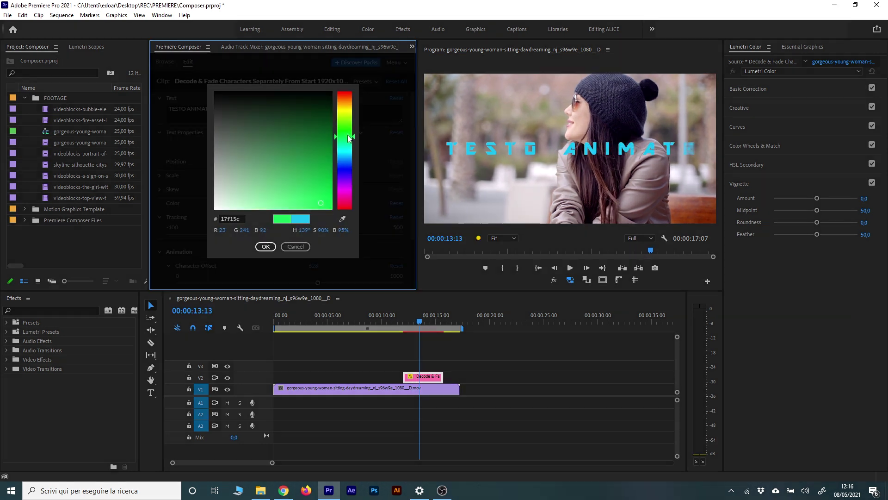
click(266, 256)
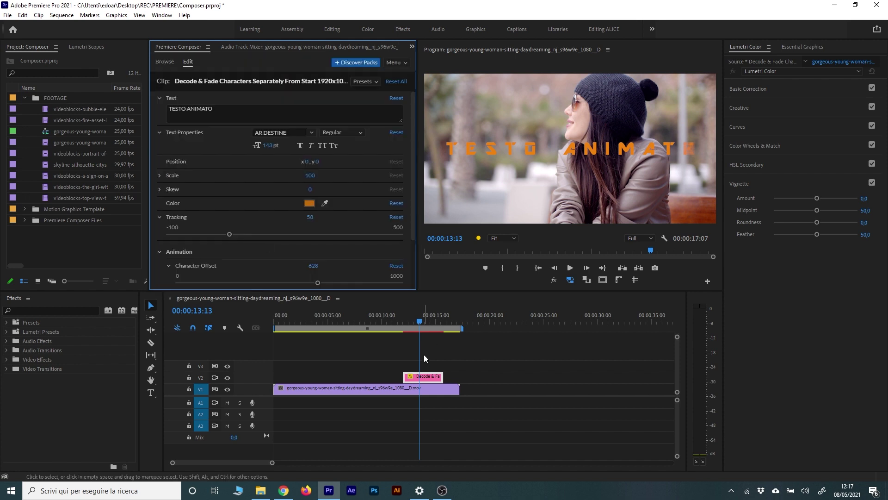
click(427, 377)
key(space)
mouse_move(405, 379)
mouse_down()
mouse_move(448, 370)
mouse_move(386, 376)
mouse_up()
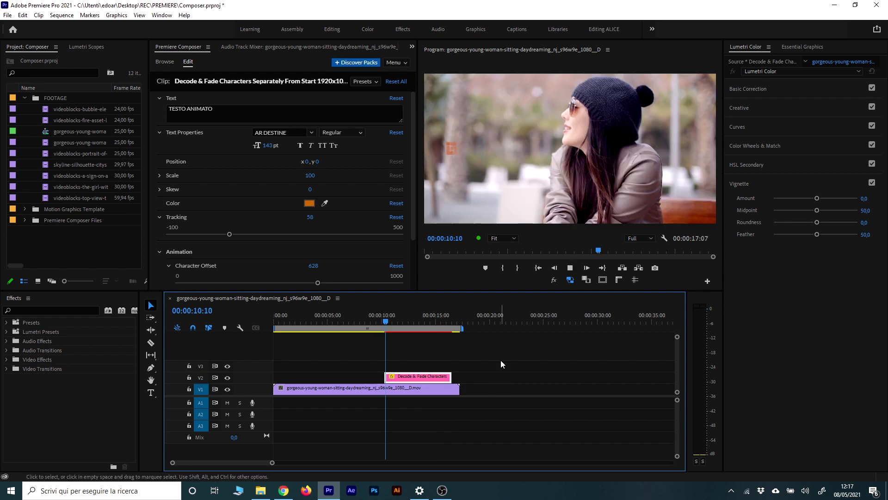
key(space)
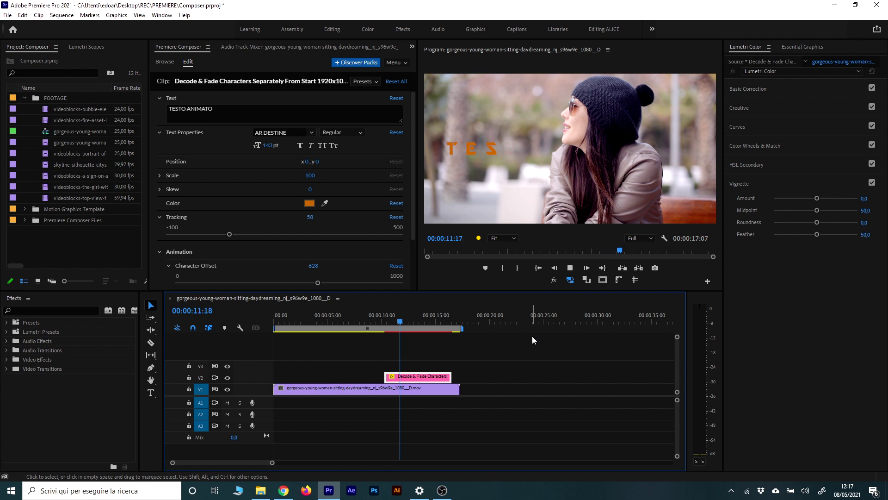
key(space)
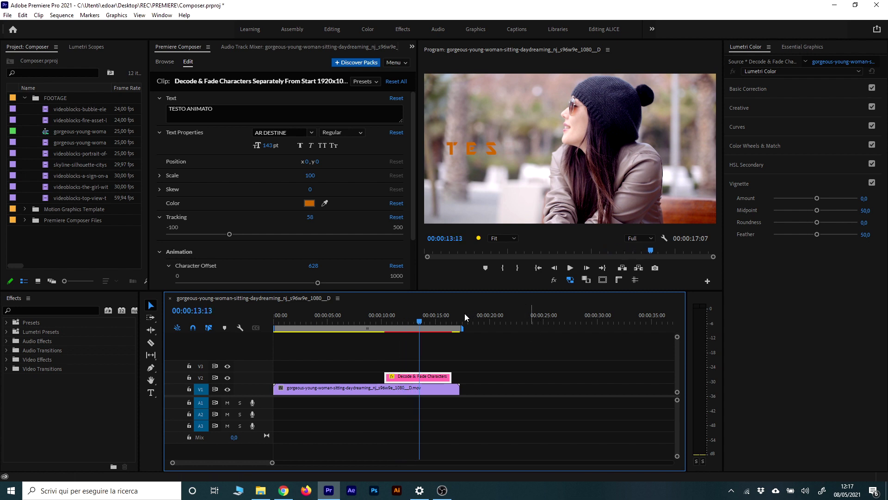
drag(412, 207, 414, 275)
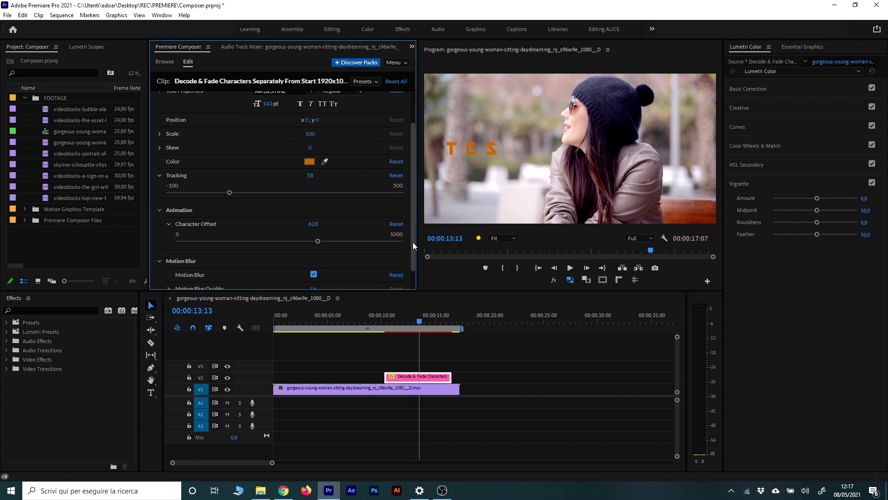
scroll(414, 275, up, 3)
Check the title's saved presets, then bring up the Starter Pack text presets list
click(379, 82)
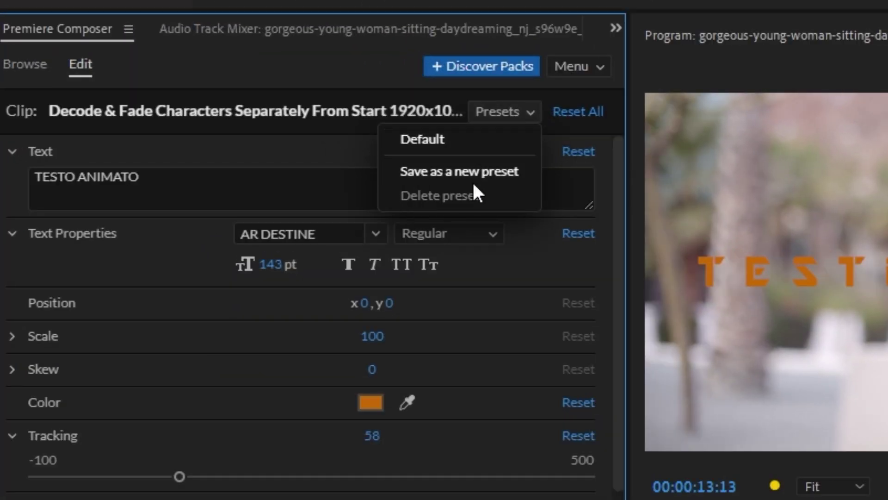
mouse_move(616, 327)
mouse_down()
mouse_move(633, 451)
mouse_move(630, 184)
mouse_up()
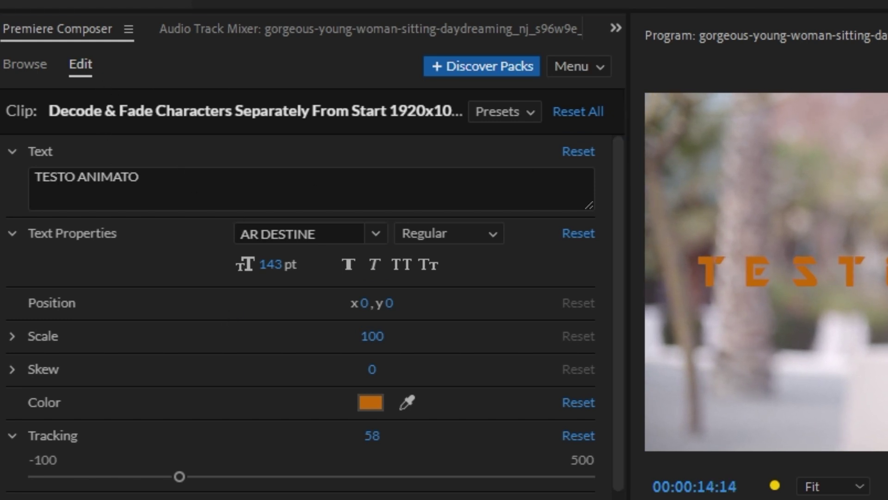
Preview the Fade & Scale & Tracking, Fade Characters Separately, Fade and Position & Mask Ease In presets
click(24, 64)
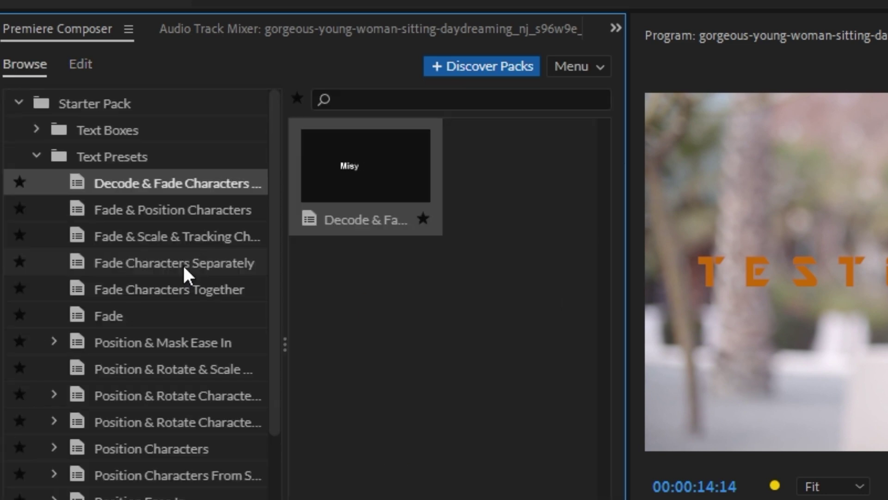
click(144, 237)
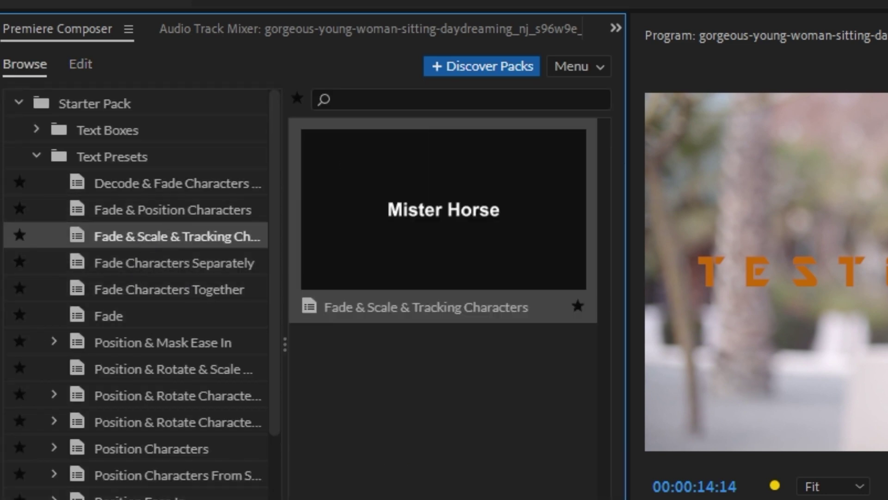
click(175, 262)
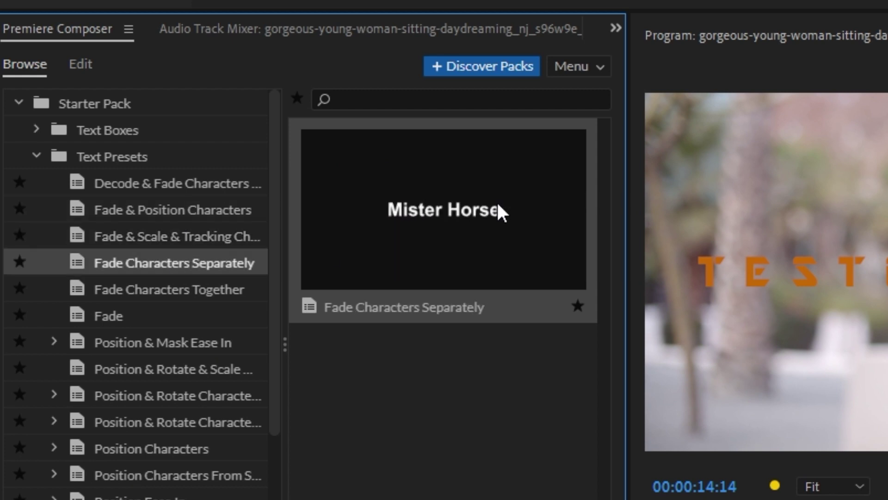
click(176, 315)
click(153, 345)
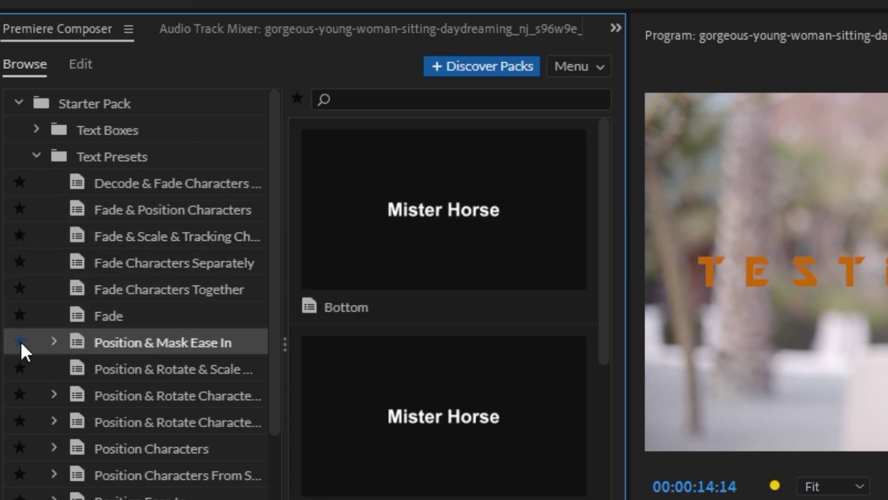
Select the Bottom variant of Position & Mask Ease In, with the playhead at 00:00:14:00
click(54, 342)
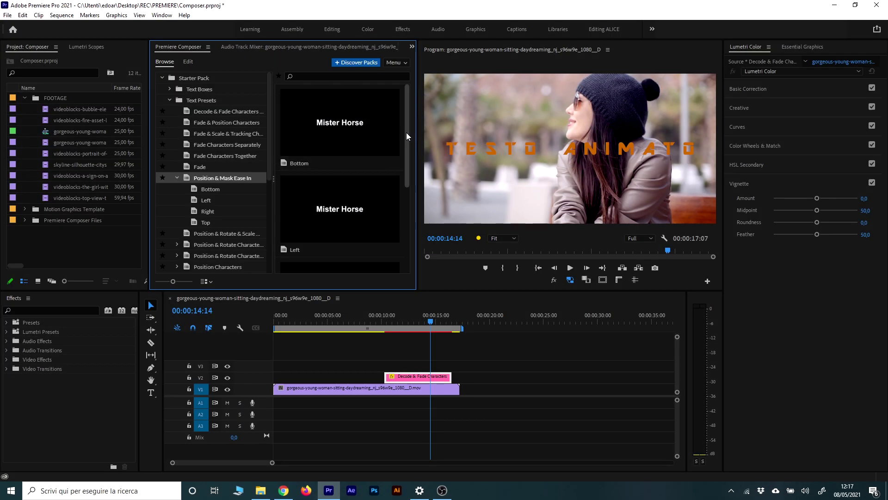
mouse_move(407, 136)
mouse_down()
mouse_move(411, 235)
mouse_move(410, 212)
mouse_up()
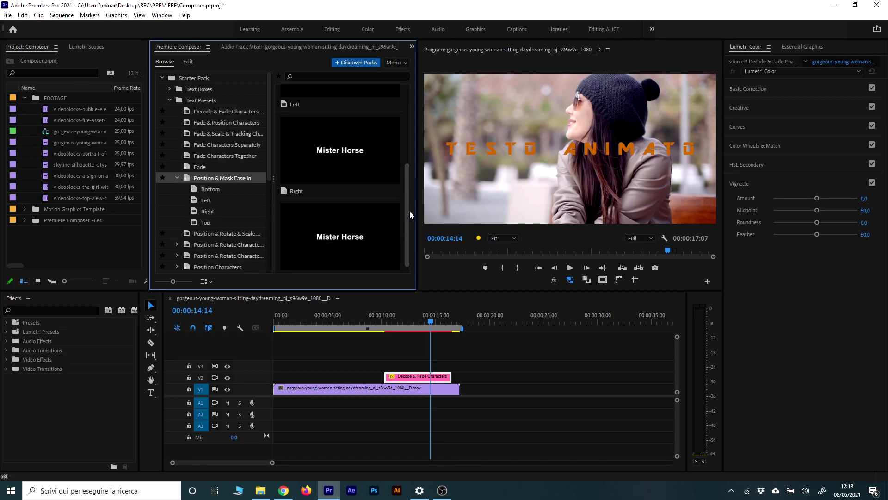
click(213, 189)
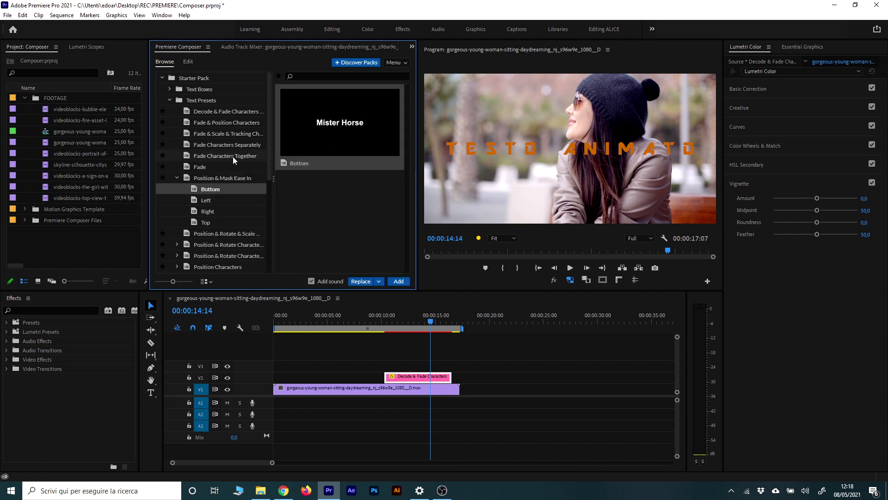
click(424, 321)
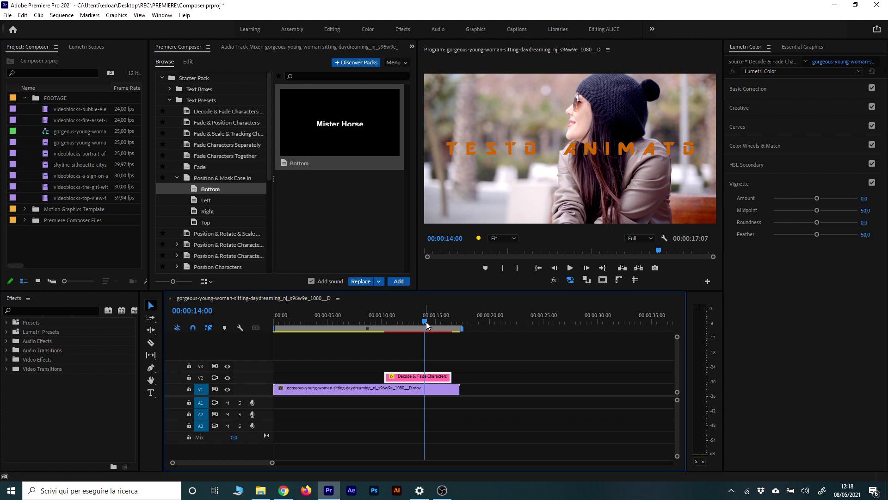
click(211, 190)
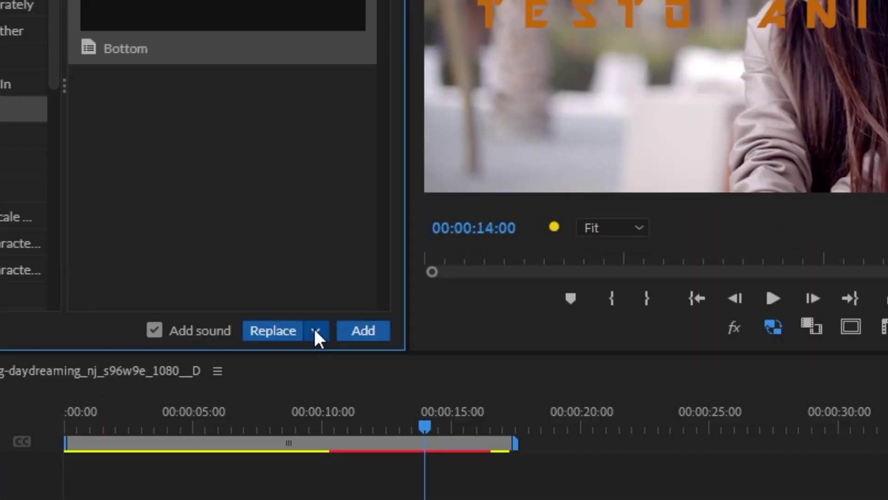
Replace the title's animation with Position & Mask Ease In Bottom, leaving replacement options unchanged
click(314, 330)
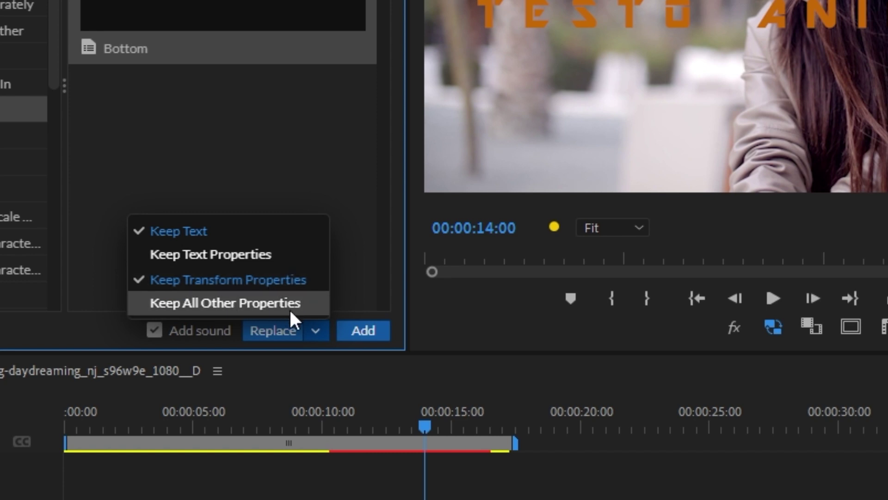
click(392, 254)
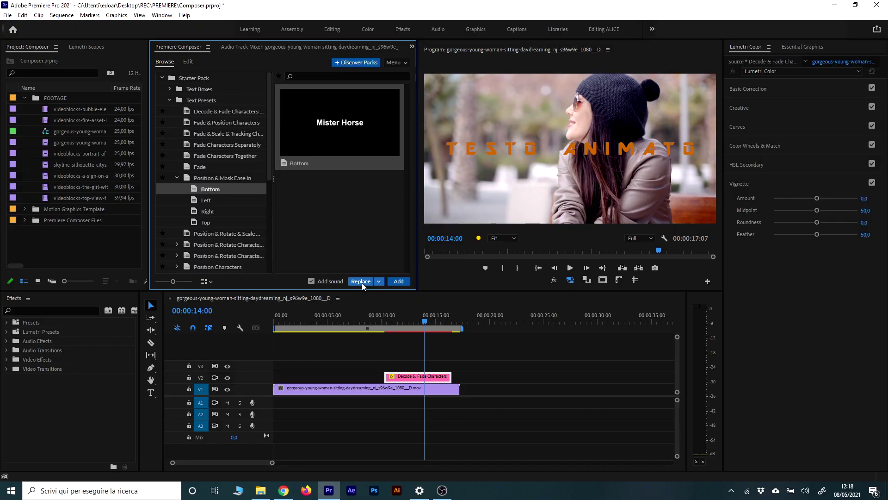
click(362, 283)
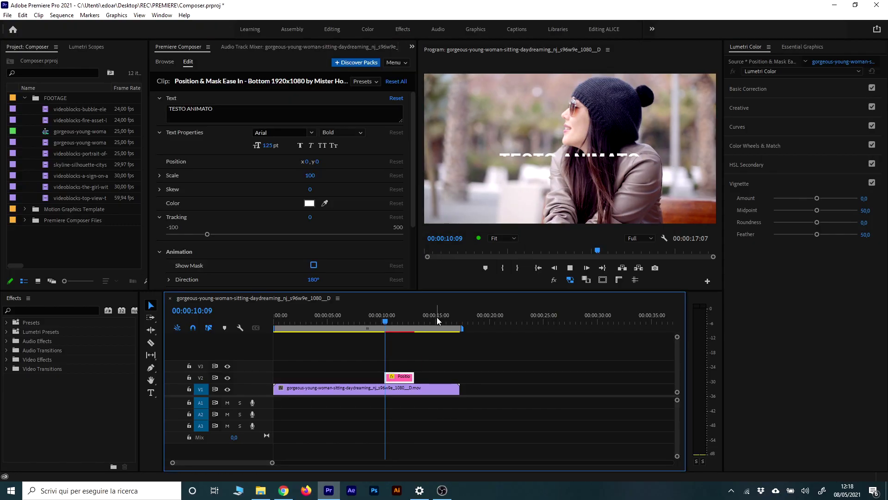
Review the new animation, then undo it and replay the original Decode & Fade Characters title
key(space)
drag(401, 318, 389, 331)
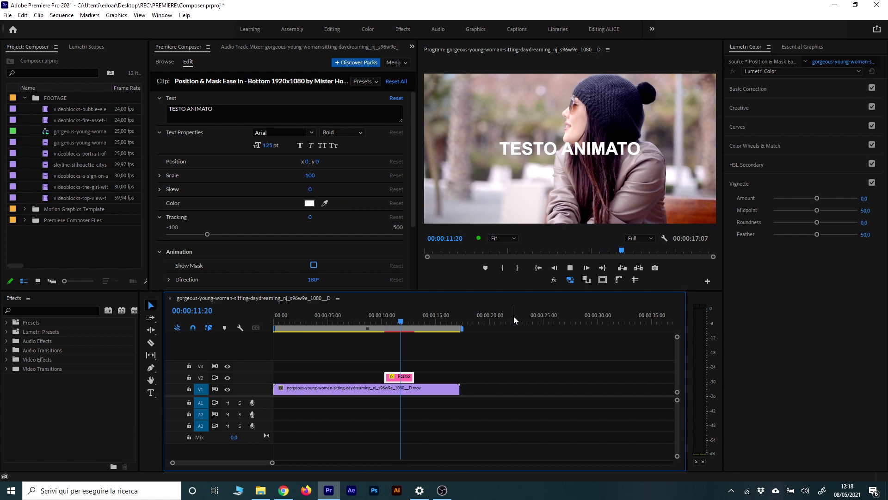
click(388, 317)
drag(388, 317, 396, 319)
key(ctrl+z)
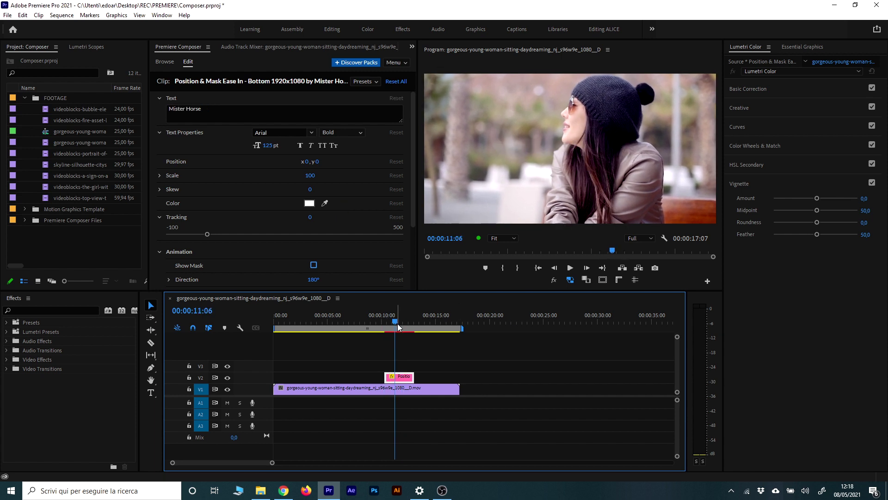
key(space)
Pick the Position & Rotate Characters Bottom variant and select the Decode & Fade Characters clip on V2
click(177, 177)
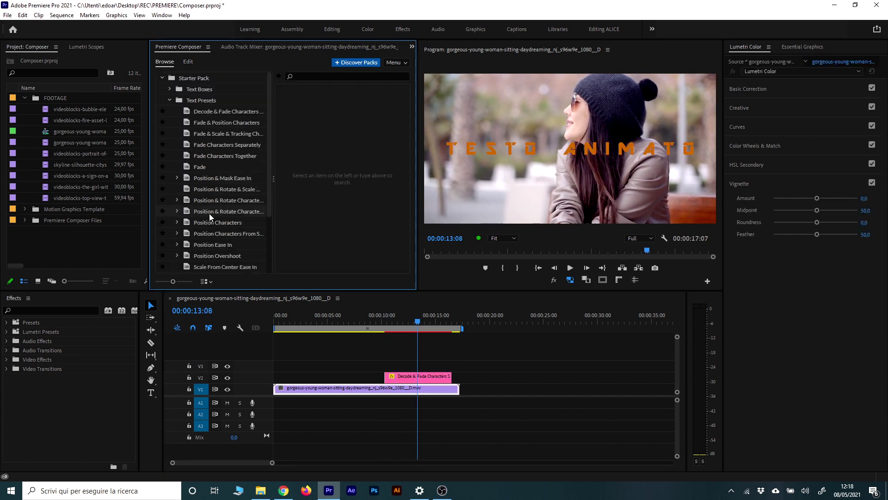
scroll(220, 212, down, 3)
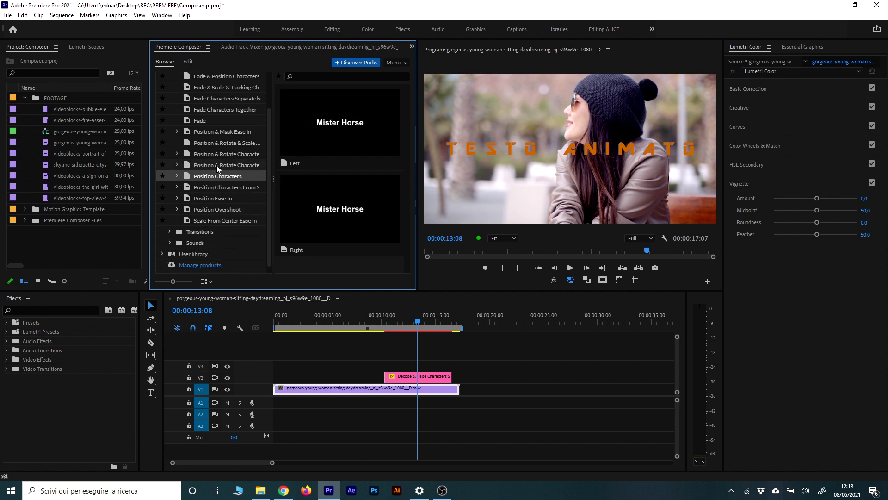
click(229, 132)
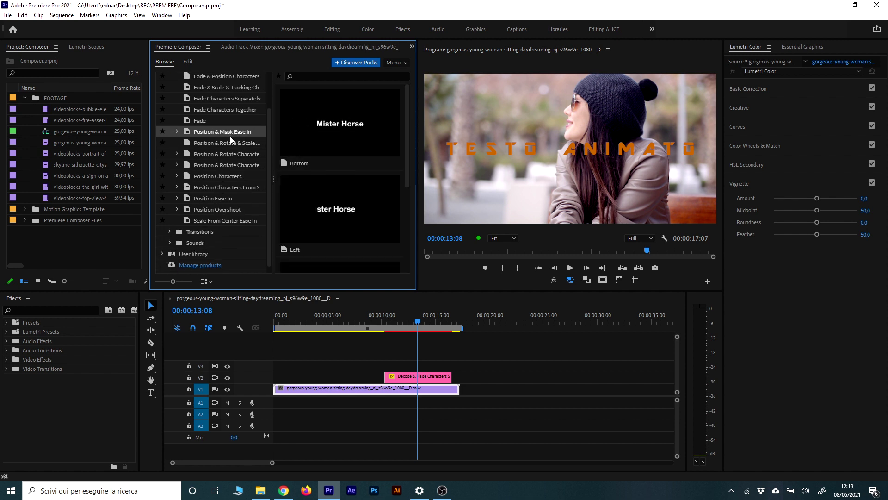
click(200, 153)
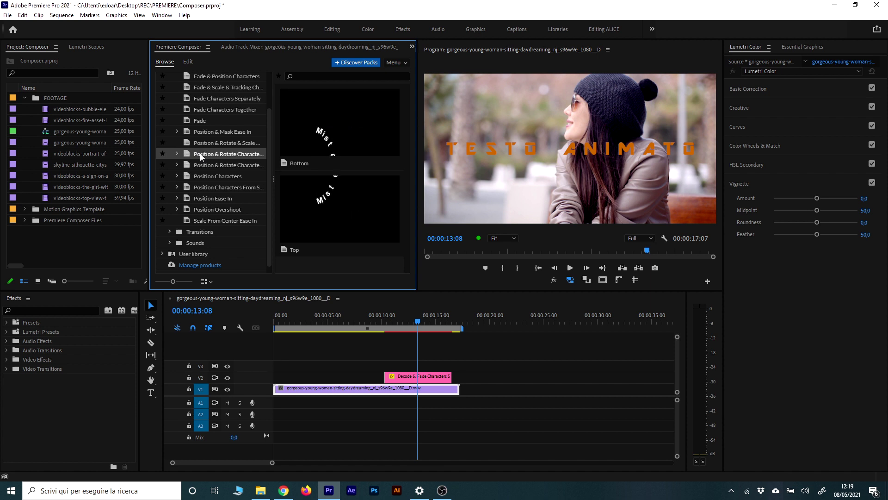
click(217, 166)
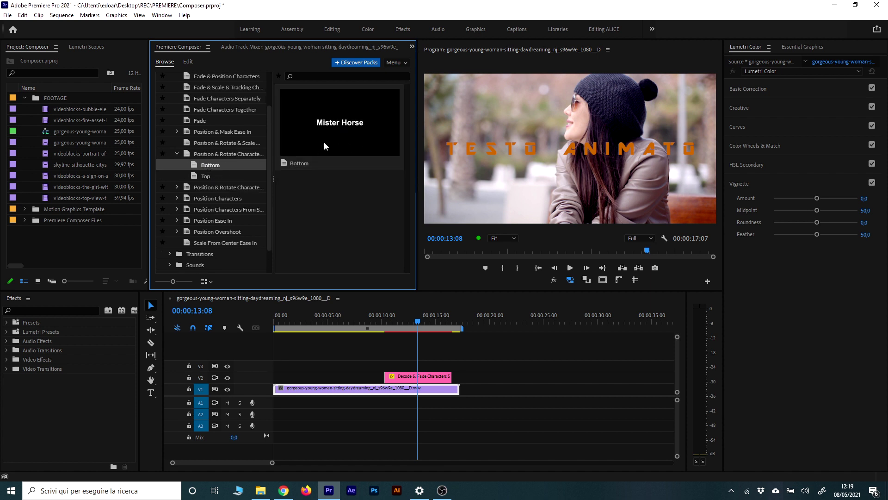
click(420, 378)
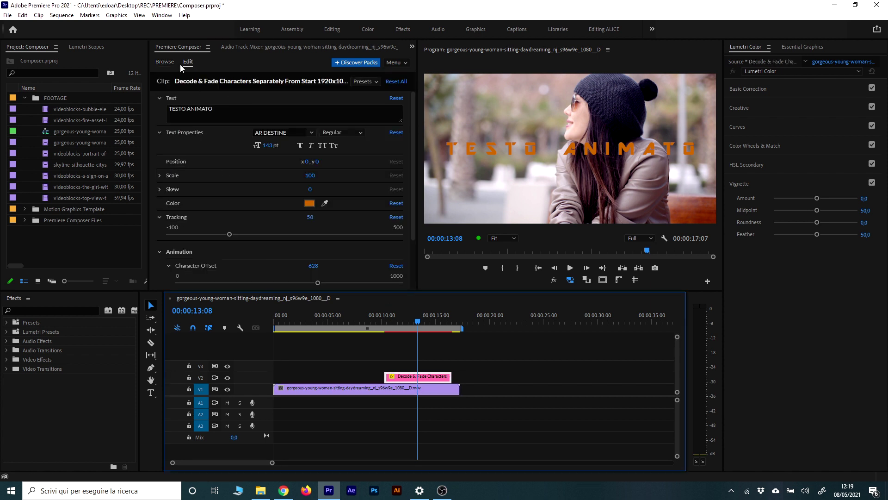
Replace the title's animation with Position & Rotate Characters From Start - Bottom
click(166, 65)
click(378, 282)
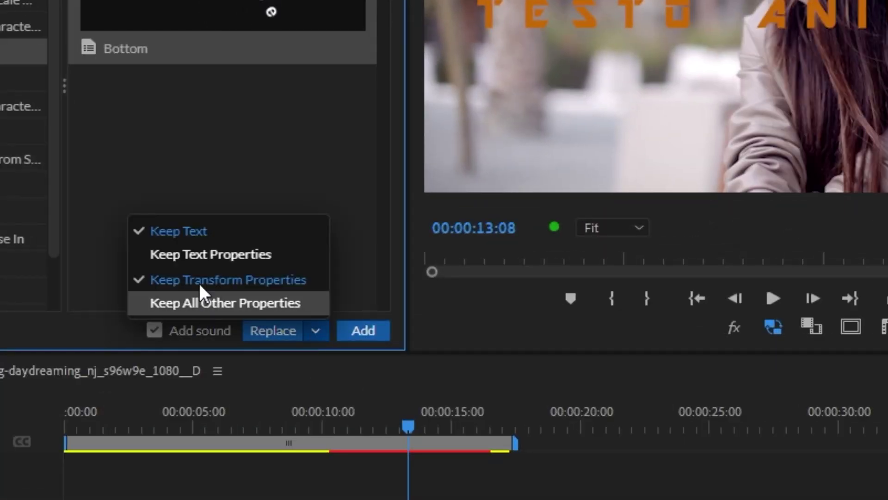
click(208, 309)
click(275, 331)
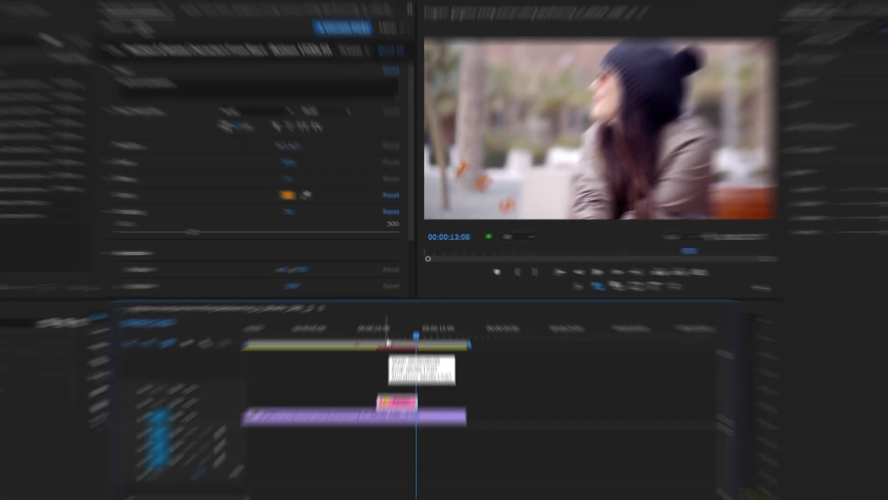
Scrub around 00:00:10:23 to review the new animation and render timeline previews
click(393, 327)
drag(393, 326, 389, 326)
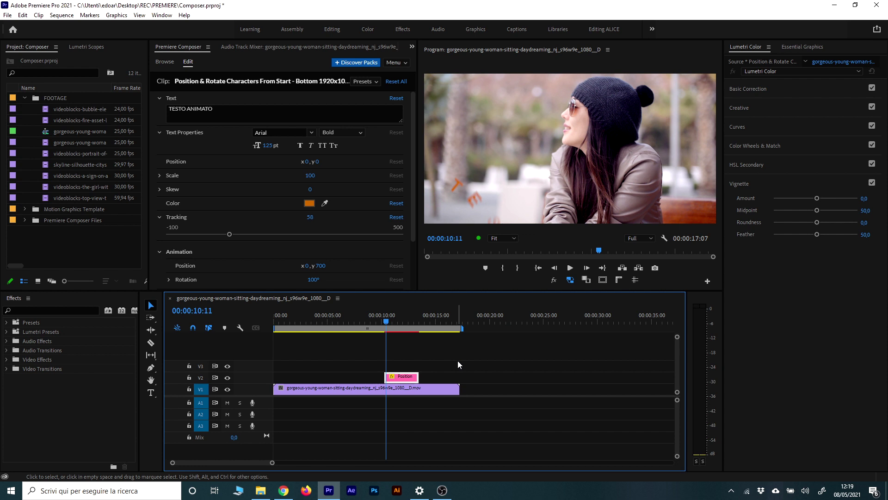
key(Return)
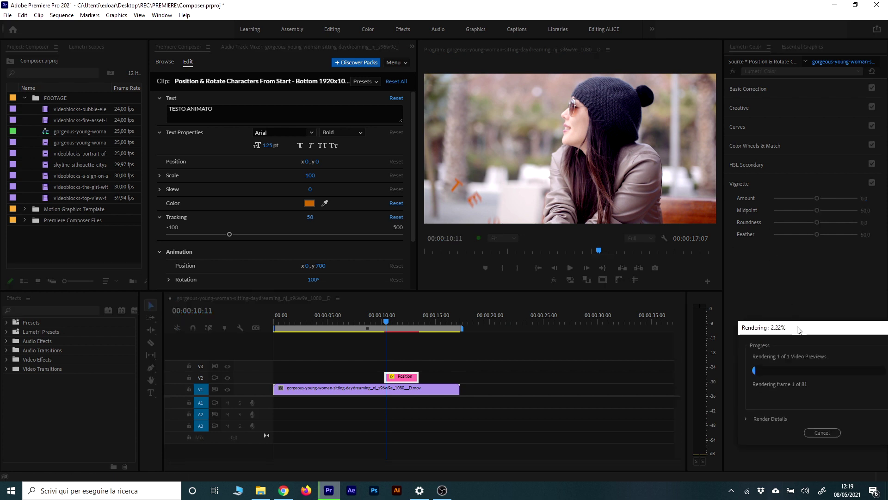
drag(797, 329, 530, 293)
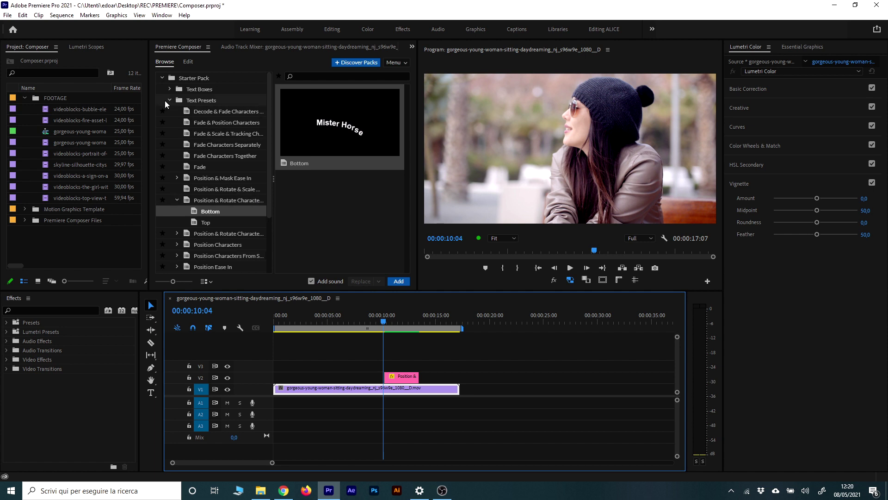
Open Starter Pack Text Boxes and preview the 1-Line Fill, 1-Line Outline and Multiline variants
click(169, 99)
click(170, 91)
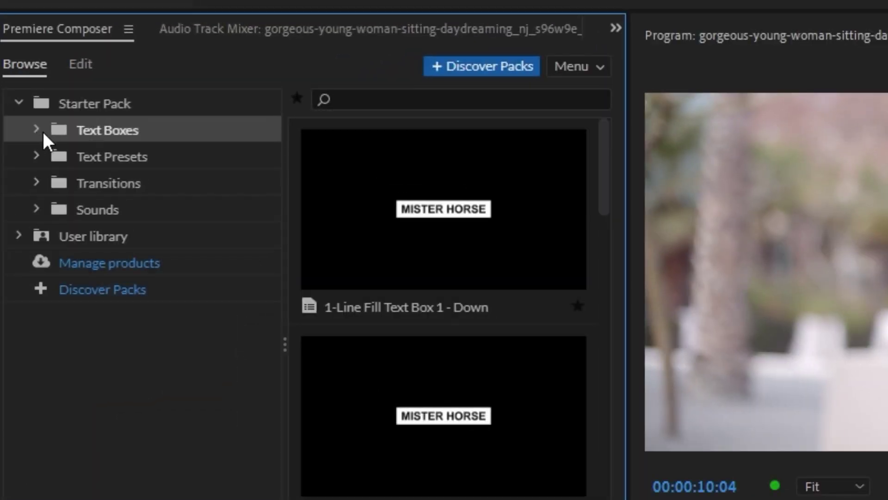
click(37, 129)
click(118, 160)
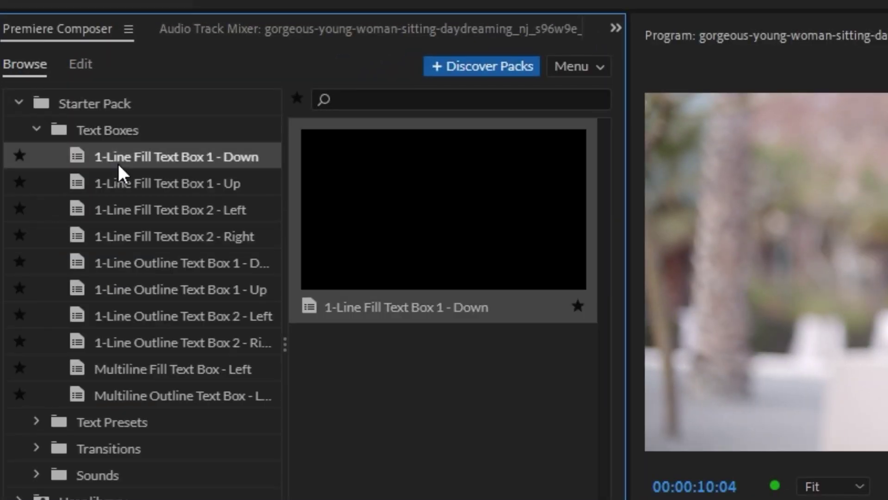
click(163, 234)
click(173, 317)
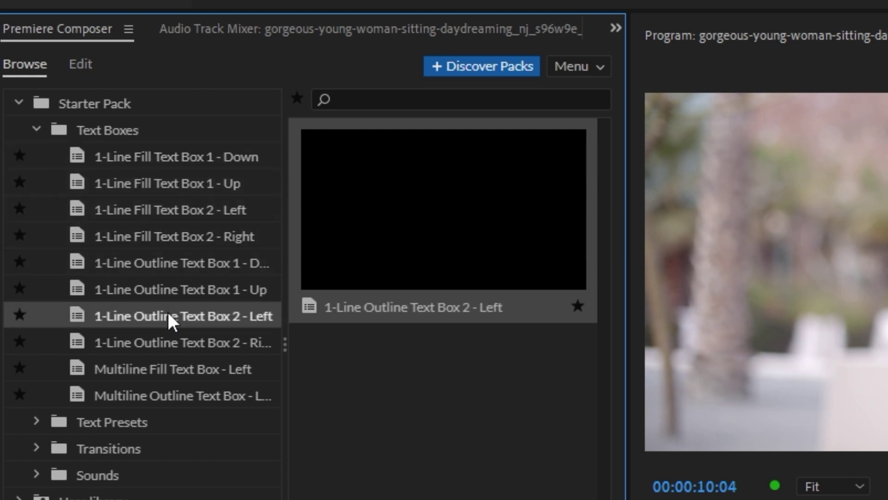
click(173, 345)
click(172, 370)
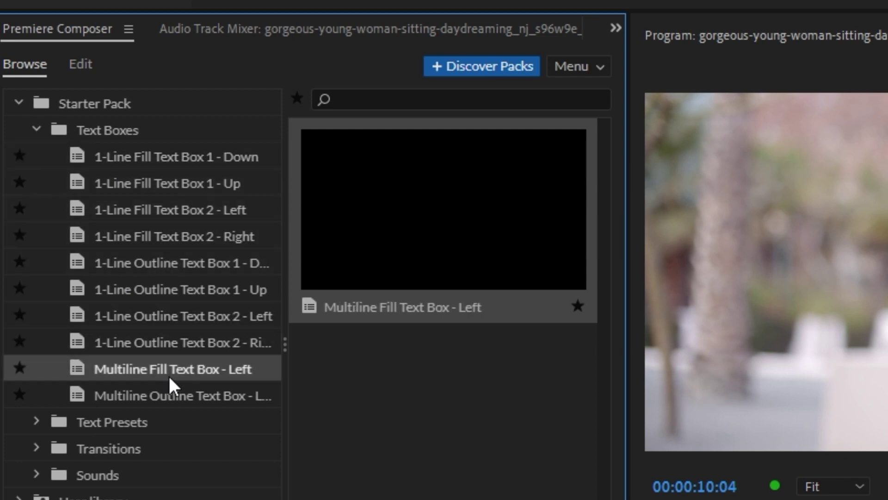
click(168, 396)
Re-check the Outline boxes, then compare the 1-Line Fill Text Box Left, Down and Up animations
click(168, 370)
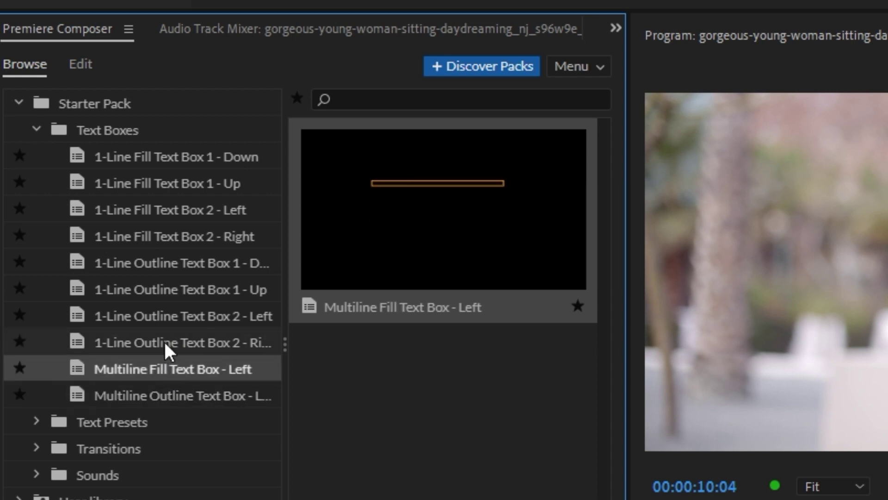
click(169, 344)
click(178, 320)
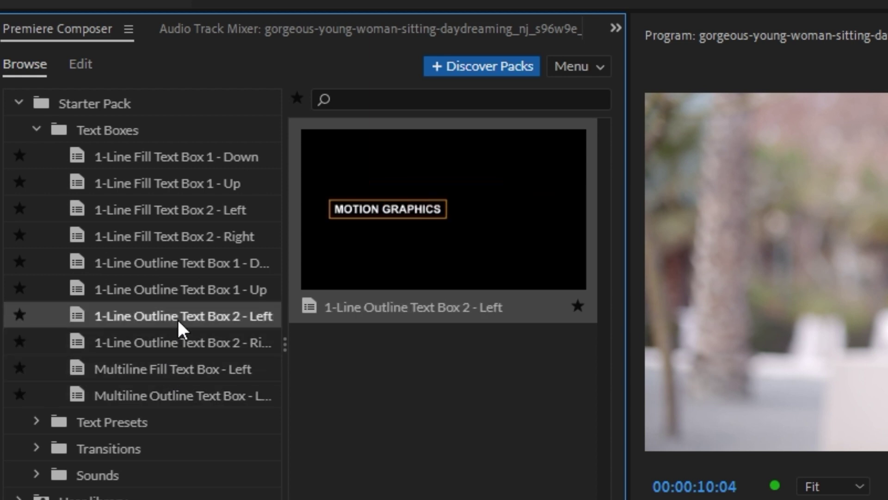
click(167, 292)
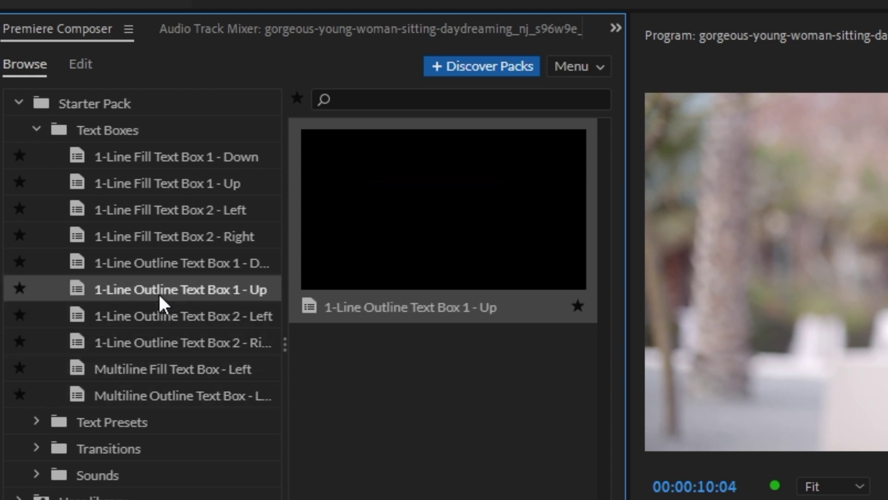
click(170, 262)
click(170, 237)
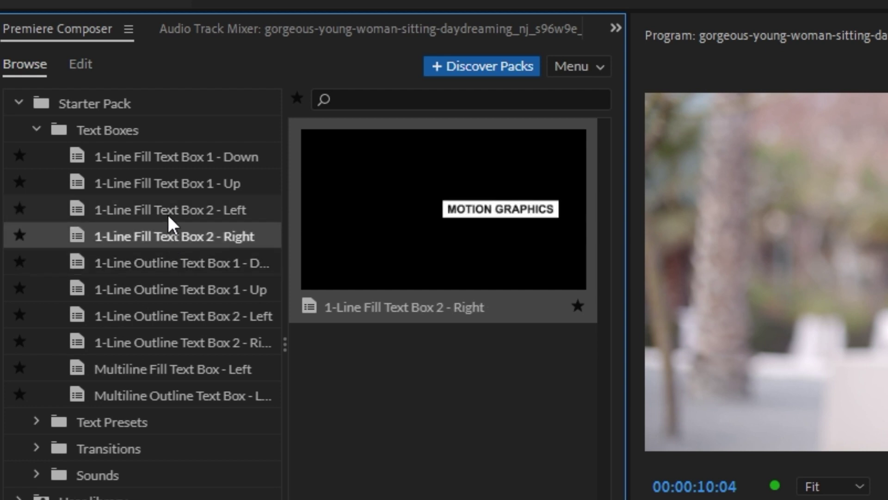
click(169, 215)
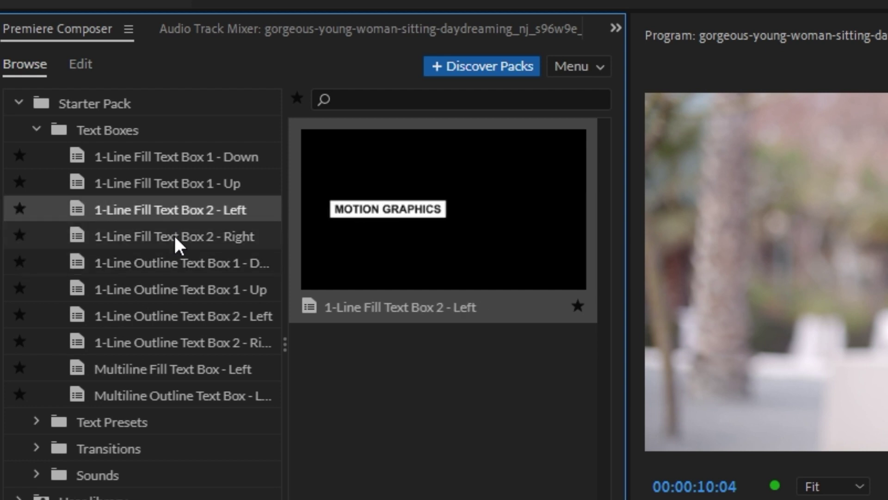
click(176, 243)
click(180, 185)
click(179, 161)
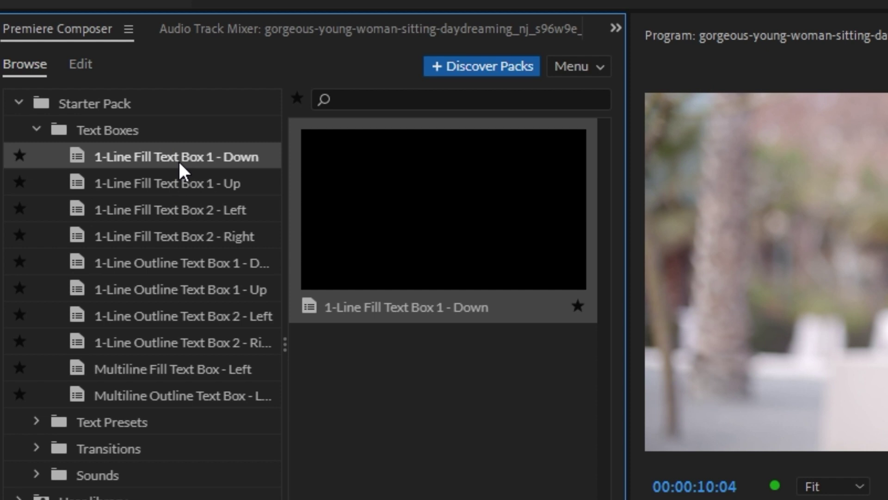
click(179, 191)
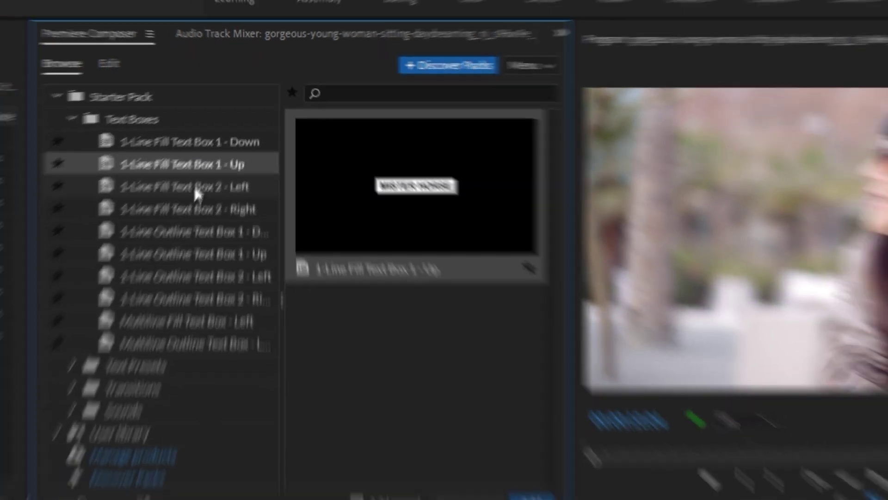
Shift the MOTION GRAPHICS text box earlier on V3 and set its container fill to pink ff9e9e
drag(404, 364, 375, 364)
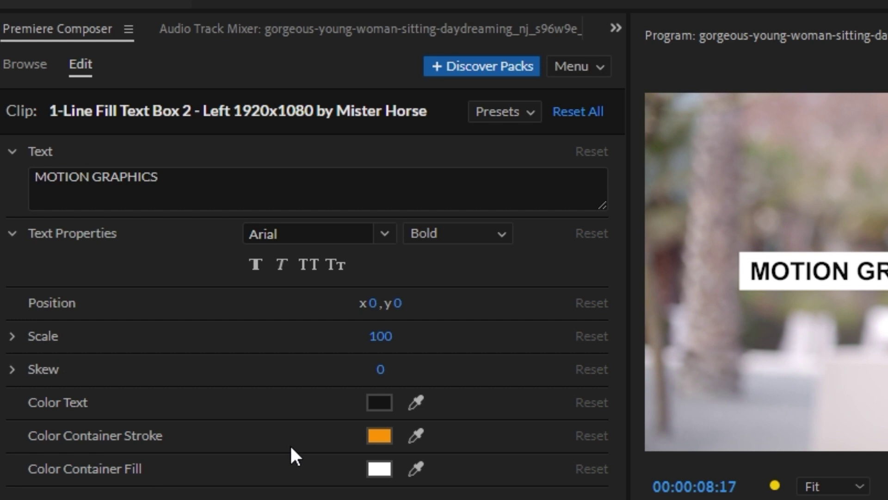
click(379, 469)
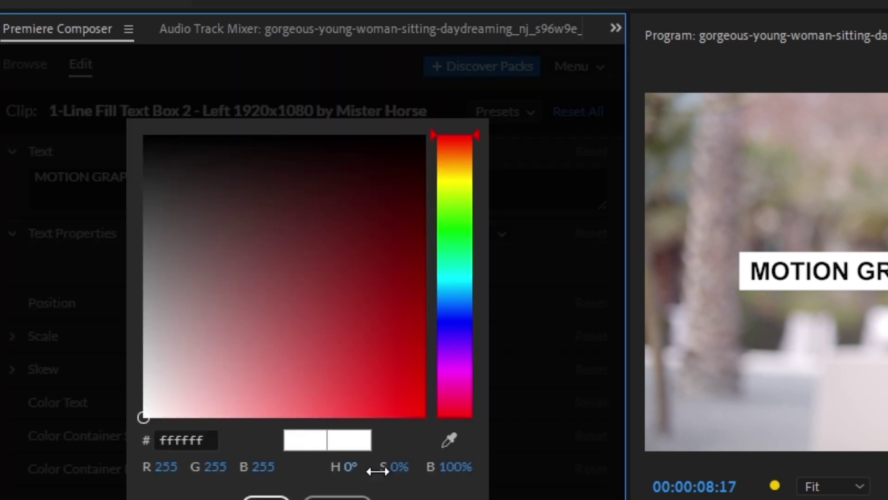
drag(350, 321, 252, 431)
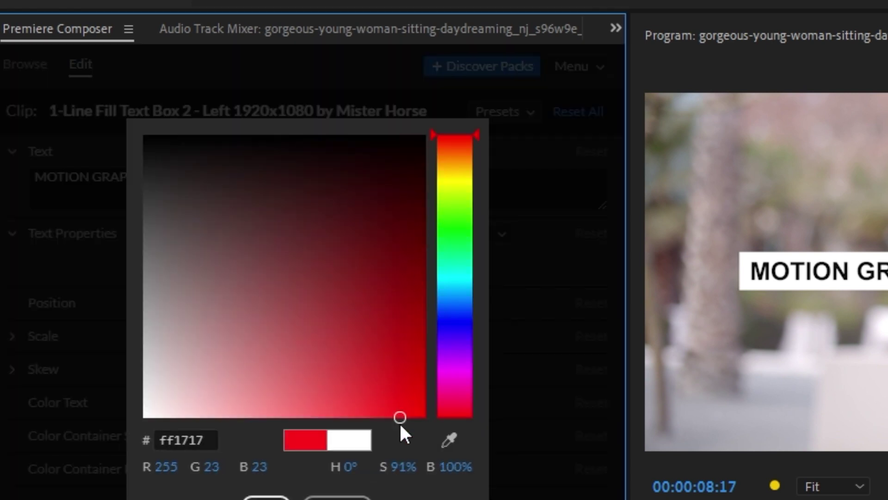
click(266, 498)
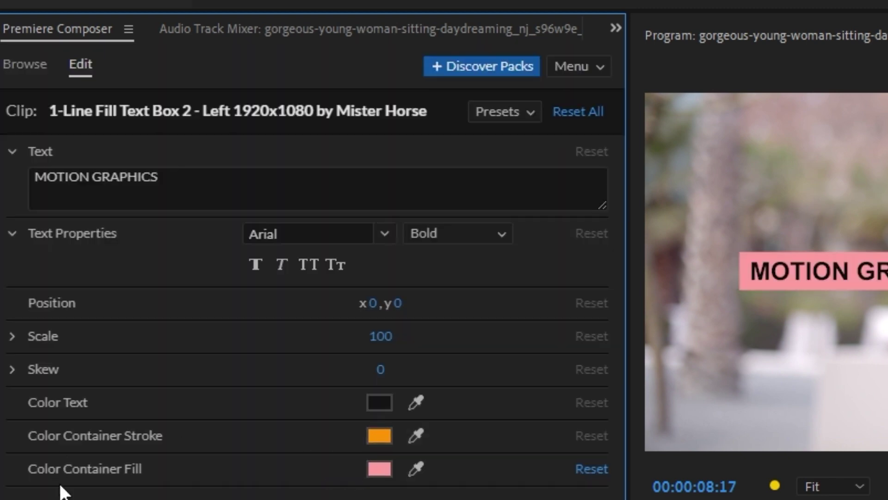
scroll(41, 415, down, 3)
scroll(159, 451, down, 4)
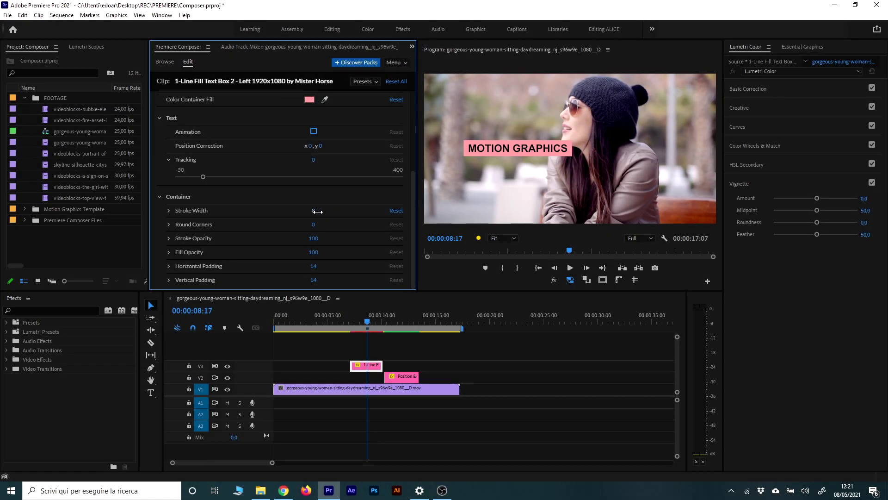
Adjust the pink box's Container values (corners 36, padding 42 × 24) and replay the animation
drag(317, 212, 335, 219)
drag(332, 215, 313, 224)
mouse_move(313, 252)
mouse_down()
mouse_move(269, 249)
mouse_move(311, 264)
mouse_up()
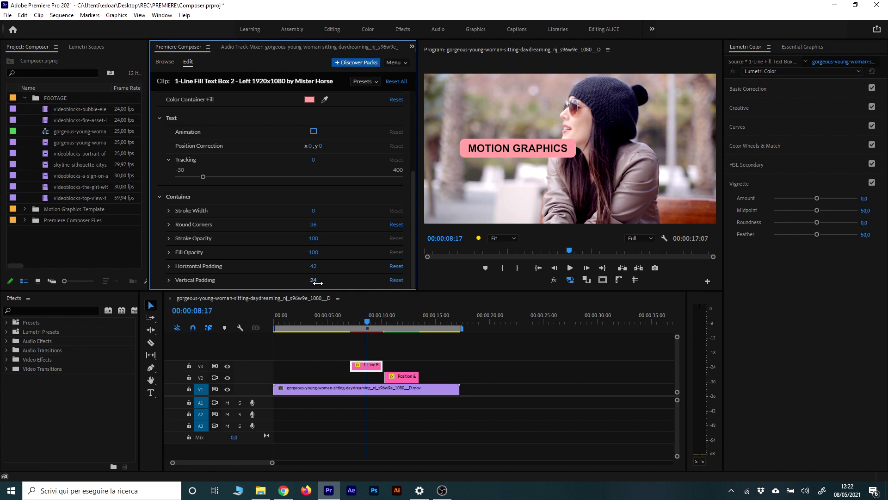
drag(353, 321, 373, 332)
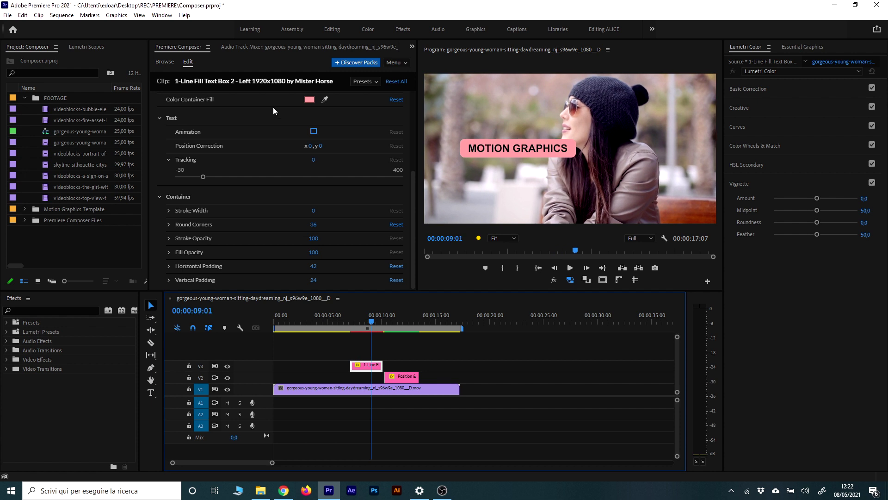
Browse past Text Presets and Transitions to the Starter Pack Sounds and scroll down to Swoosh Transition 03
click(165, 63)
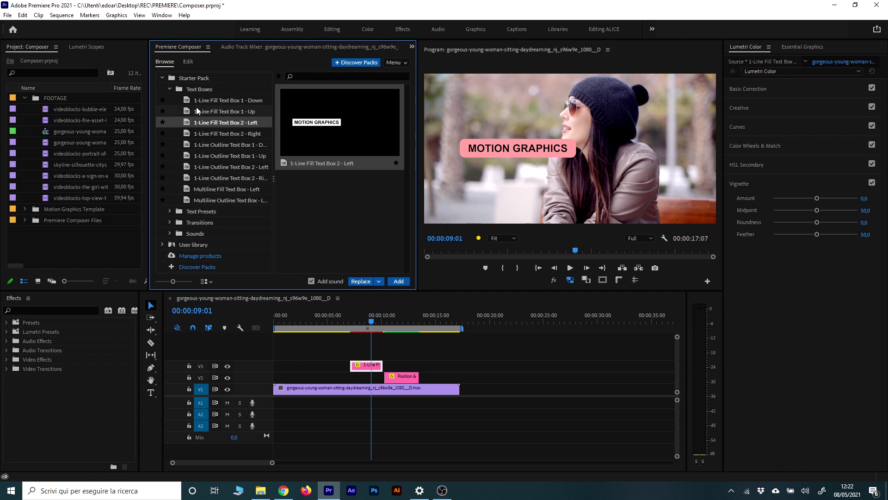
click(171, 89)
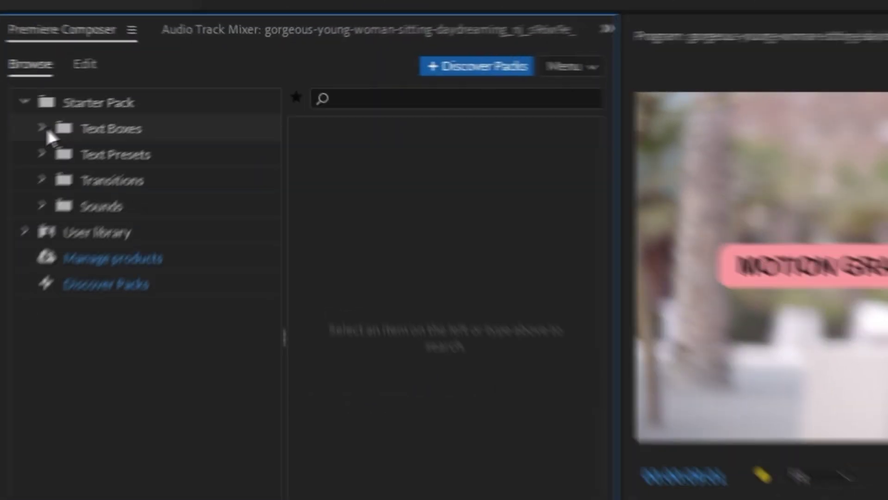
click(156, 162)
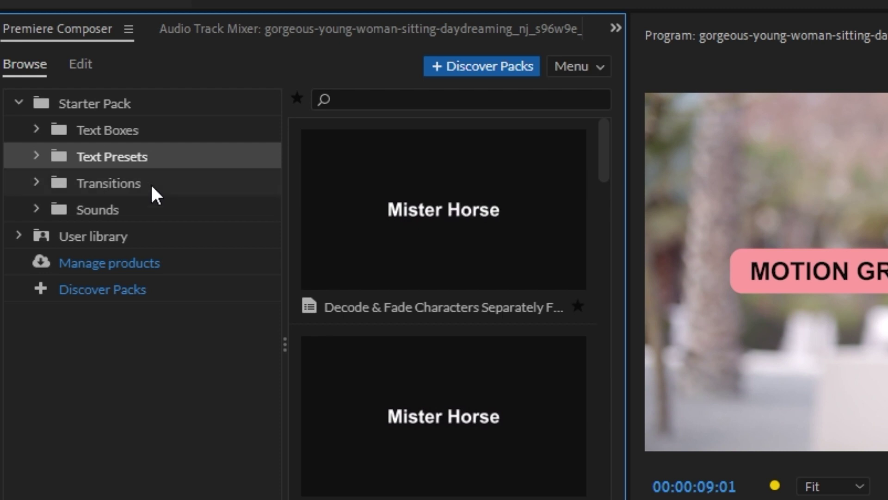
click(129, 188)
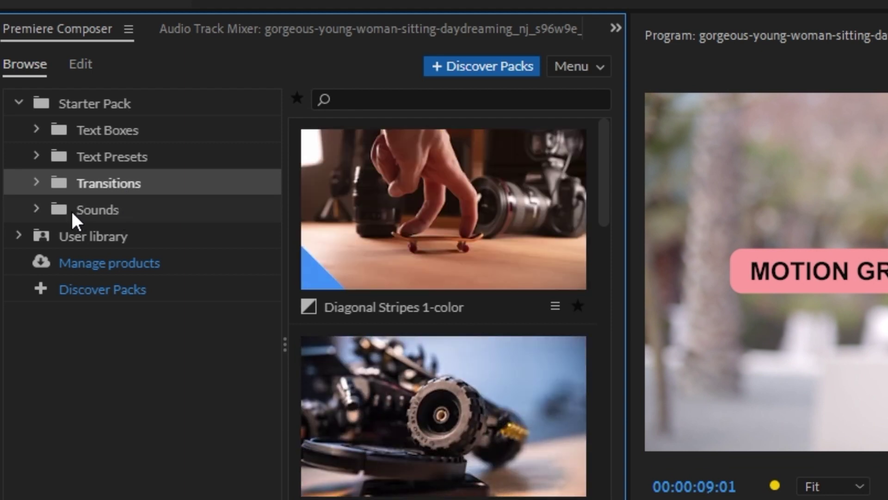
click(111, 212)
scroll(569, 254, down, 5)
scroll(527, 319, down, 5)
scroll(527, 320, down, 5)
scroll(527, 322, down, 5)
scroll(527, 319, down, 5)
scroll(527, 318, down, 5)
scroll(528, 408, down, 5)
scroll(531, 410, down, 5)
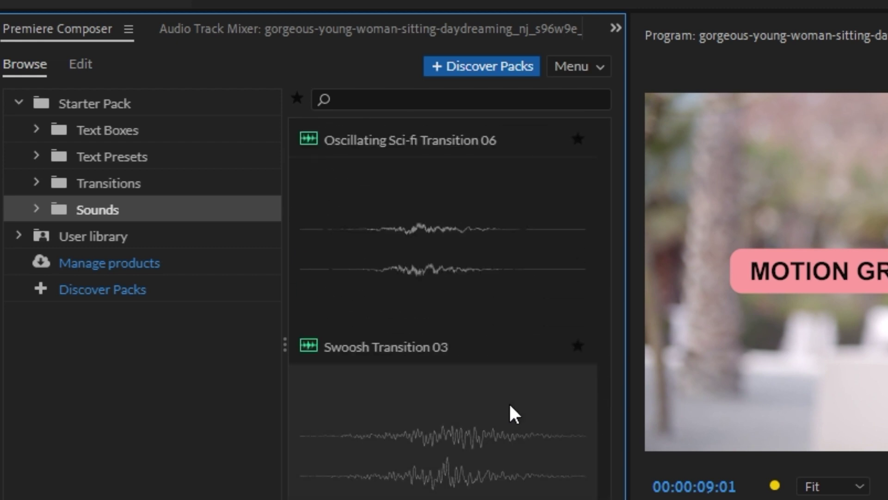
Audition Swoosh Transition 03, Single Knock 01 and Hard Slide 01, adding the slide sound slightly earlier on A1
click(477, 446)
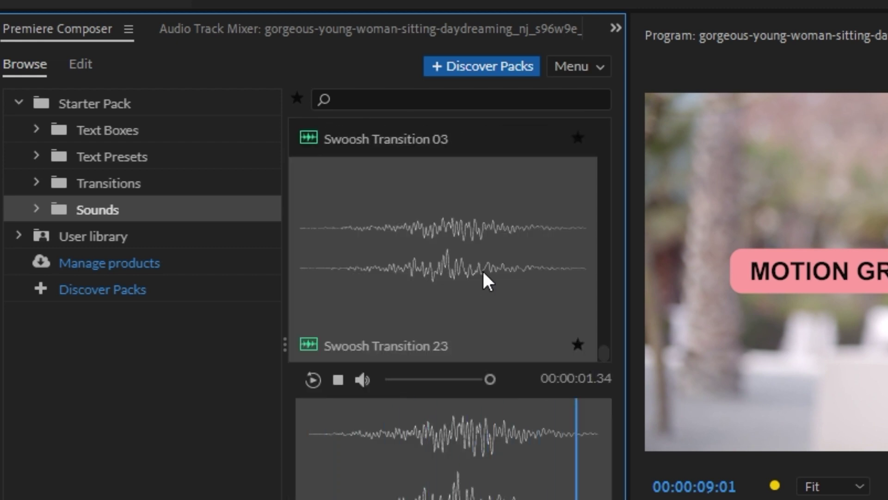
scroll(498, 353, up, 1)
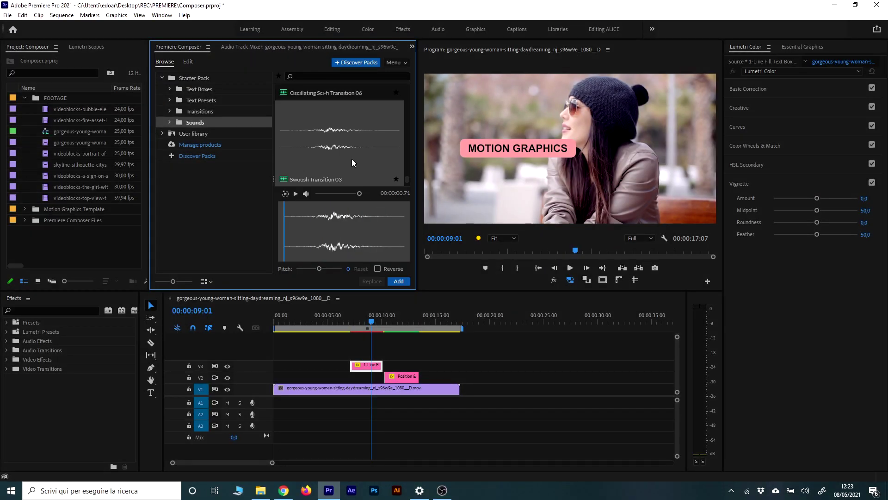
scroll(351, 171, down, 5)
click(343, 192)
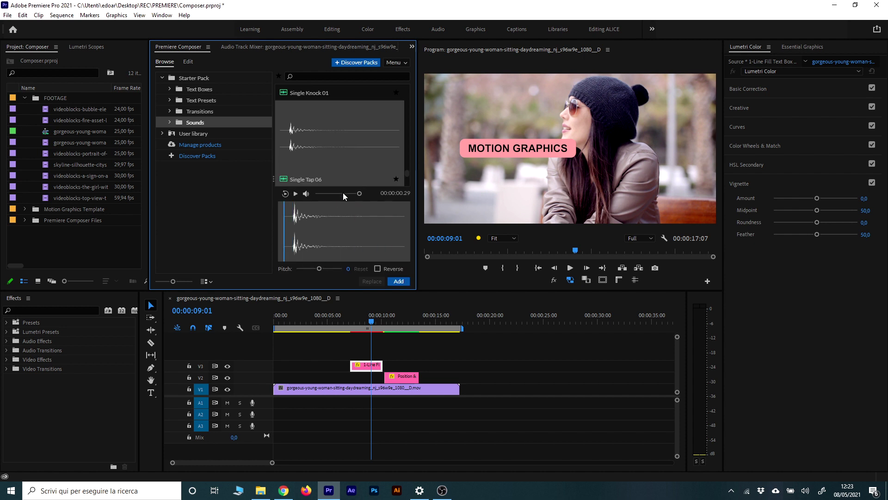
scroll(343, 171, down, 5)
click(332, 139)
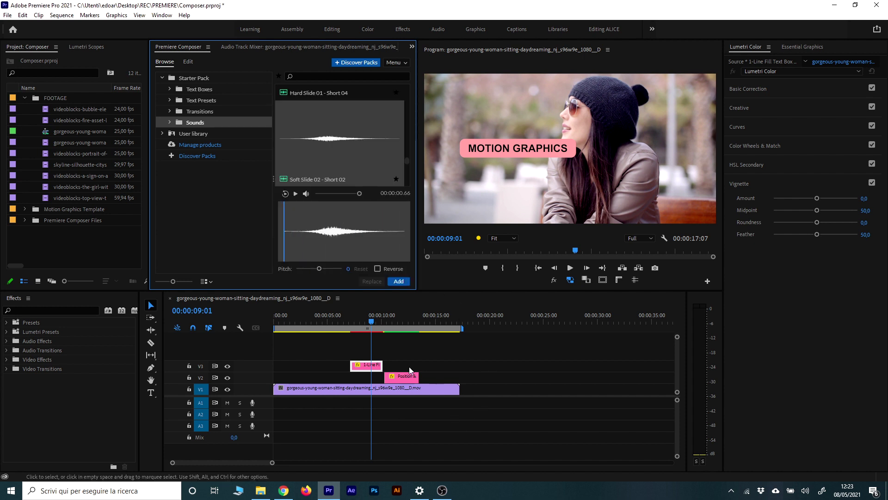
click(399, 281)
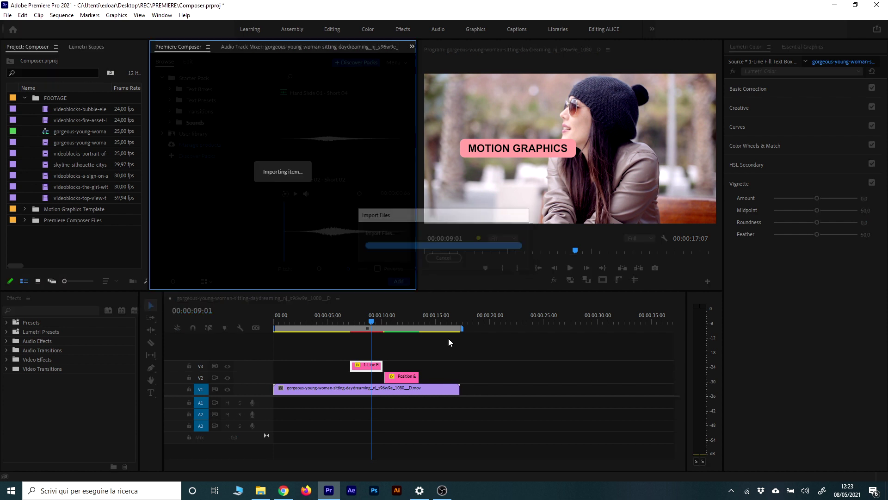
drag(376, 405, 355, 406)
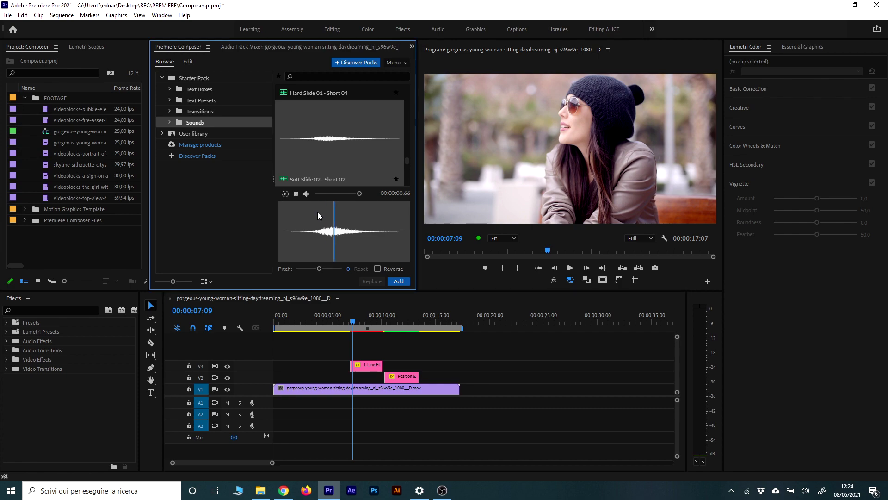
Audition Soft Slide 02 with pitch -6 and Reverse toggled, then bring up the Transitions collection
scroll(328, 172, down, 2)
click(193, 70)
drag(174, 301, 189, 302)
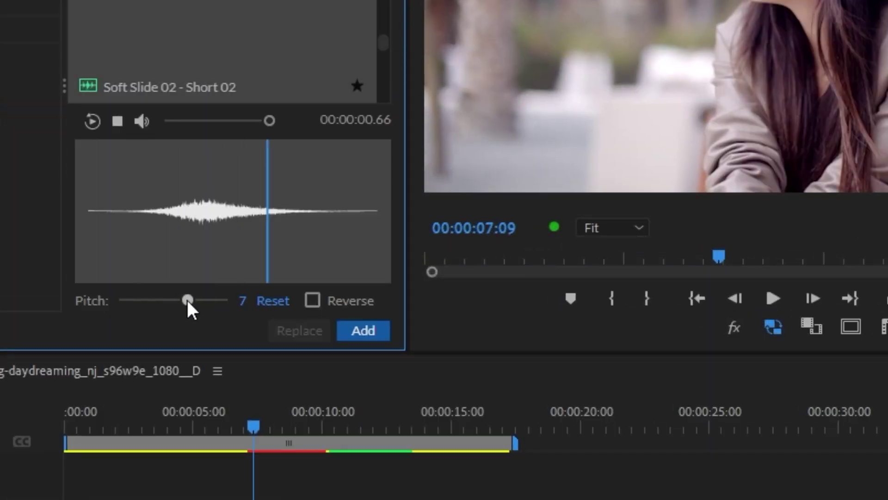
click(202, 301)
click(157, 301)
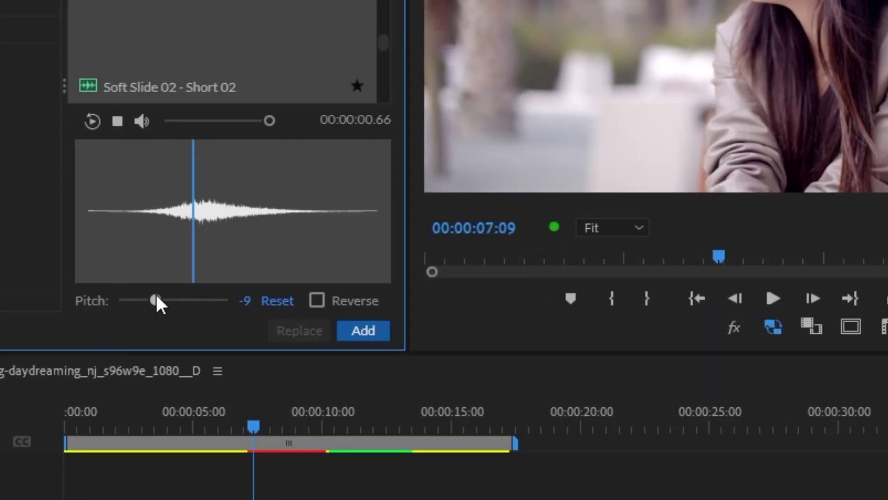
click(161, 300)
click(317, 301)
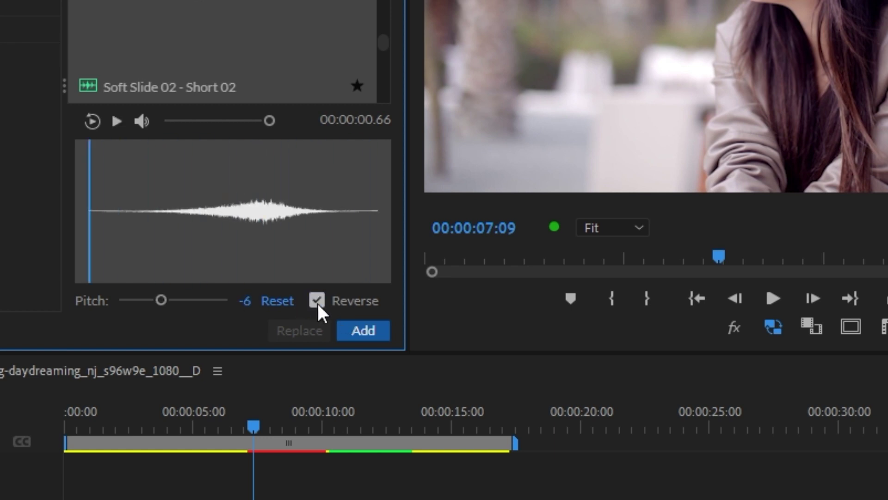
click(317, 302)
click(317, 302)
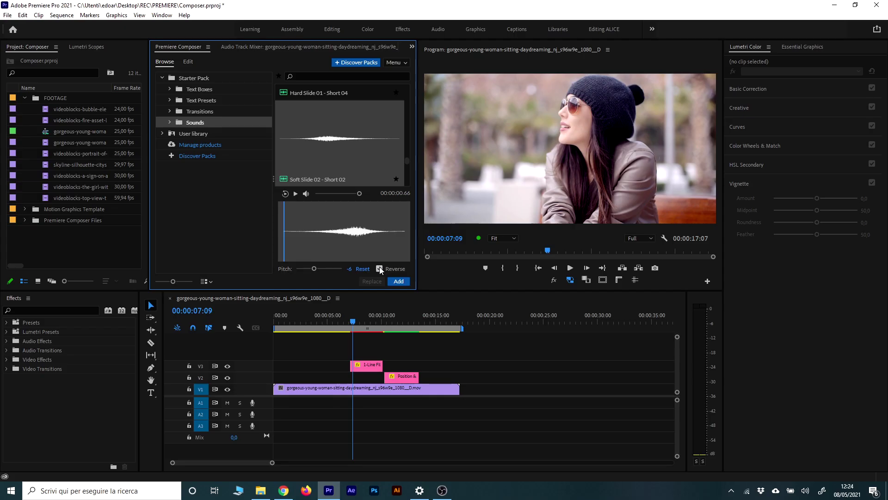
click(193, 113)
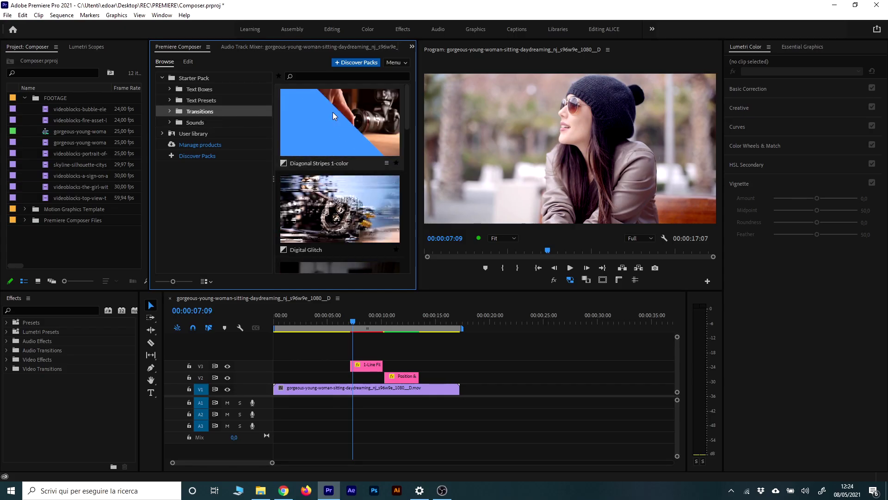
List all Composer transitions and preview Diagonal Stripes 1-color Top-Left, Bottom-Right and Bottom-Left variants
mouse_move(407, 93)
mouse_down()
mouse_move(421, 152)
mouse_move(410, 80)
mouse_up()
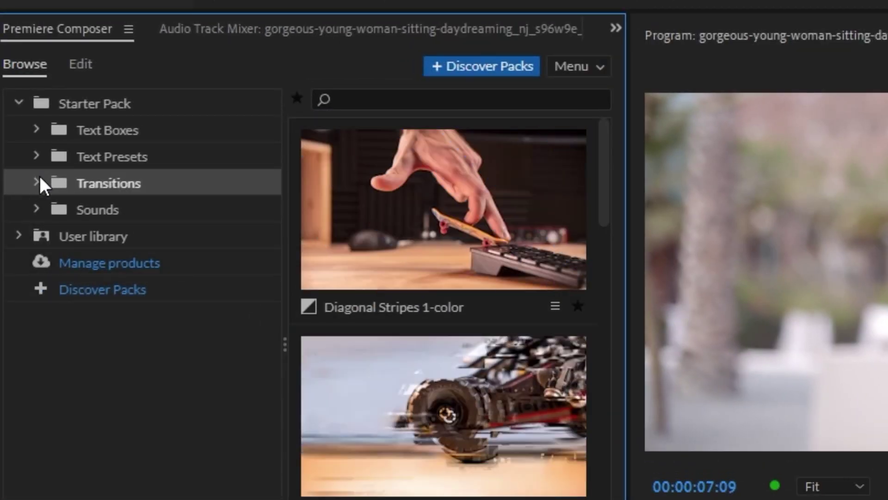
click(37, 183)
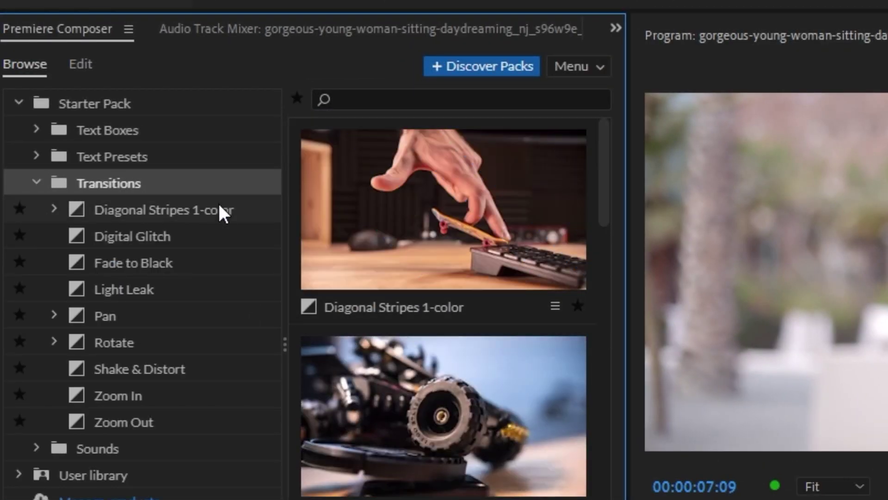
click(444, 235)
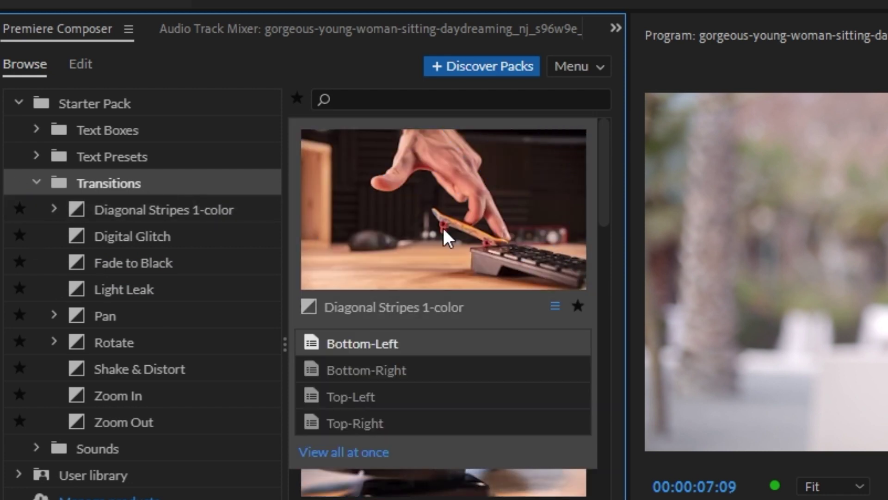
click(54, 209)
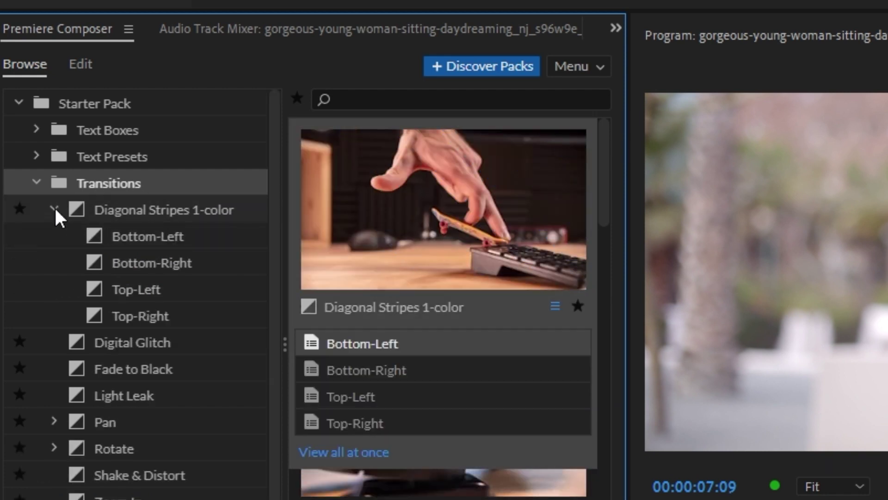
click(167, 289)
click(172, 262)
click(169, 236)
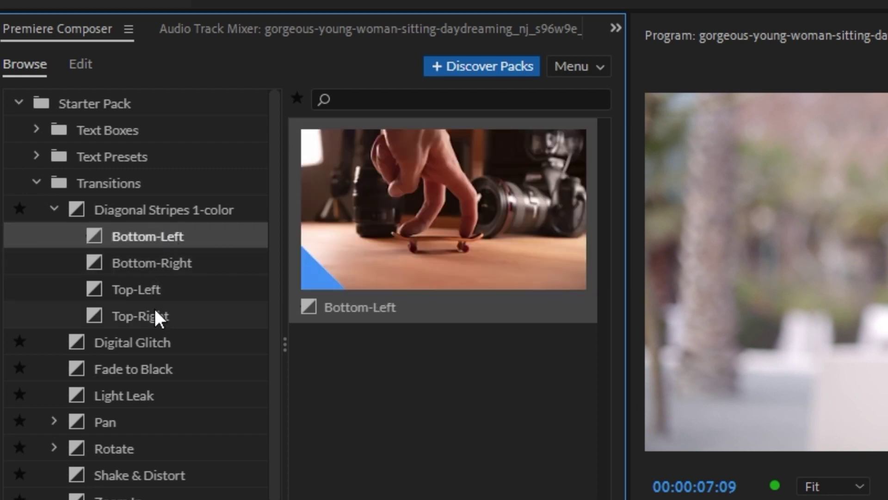
Preview Digital Glitch, Fade to Black, Light Leak and Pan, then expand Pan's variants
click(176, 343)
click(194, 373)
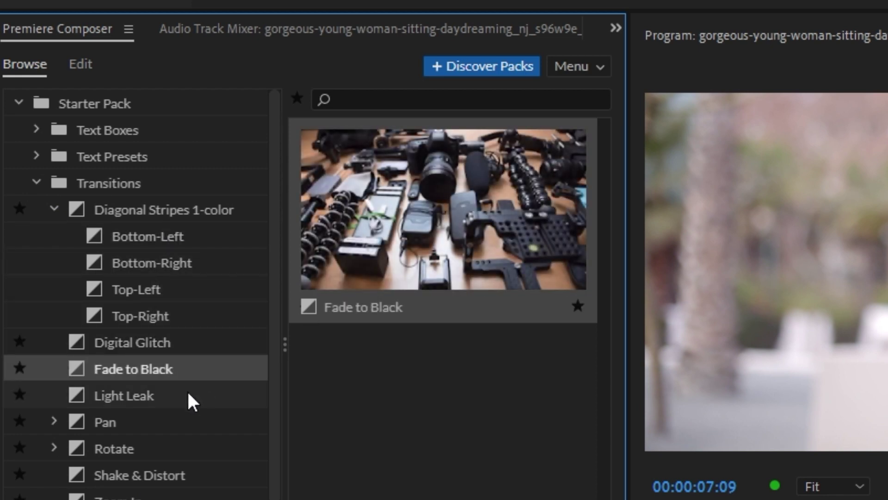
click(188, 400)
click(157, 428)
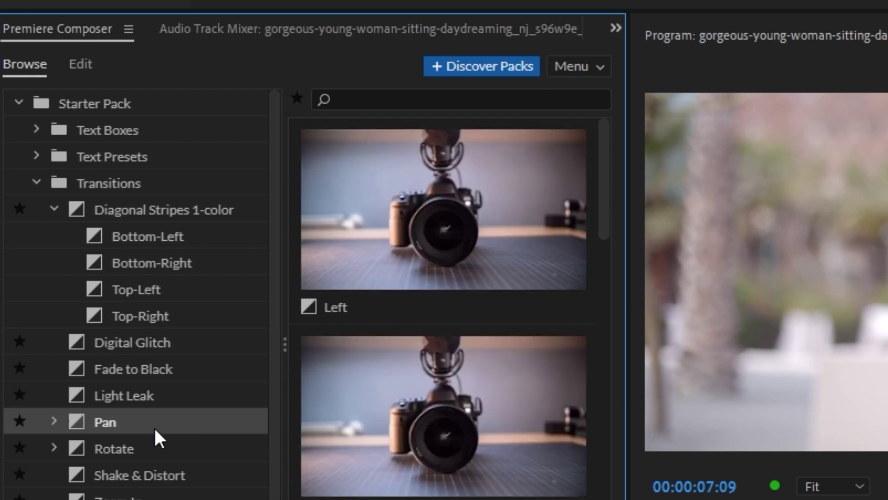
click(56, 421)
Preview Pan Bottom, Bottom-Right and Top-Right, then Rotate, Shake & Distort, Zoom In and Zoom Out
scroll(91, 238, down, 5)
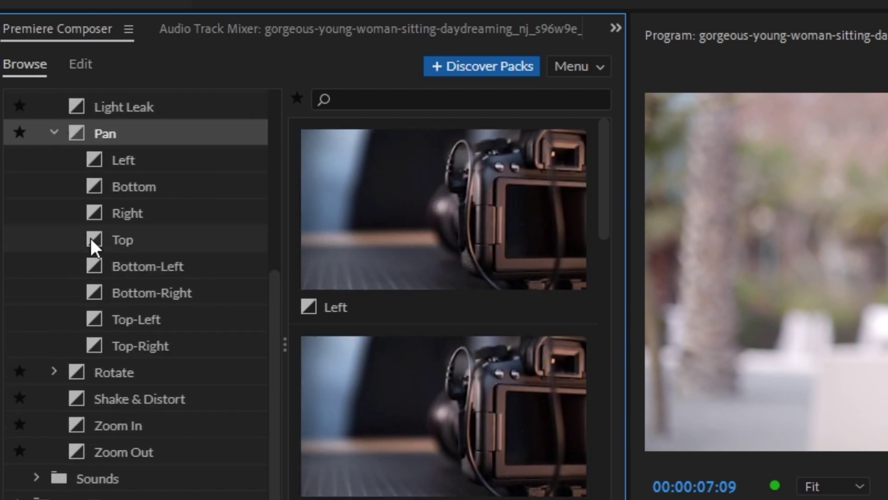
click(132, 192)
click(143, 293)
click(141, 347)
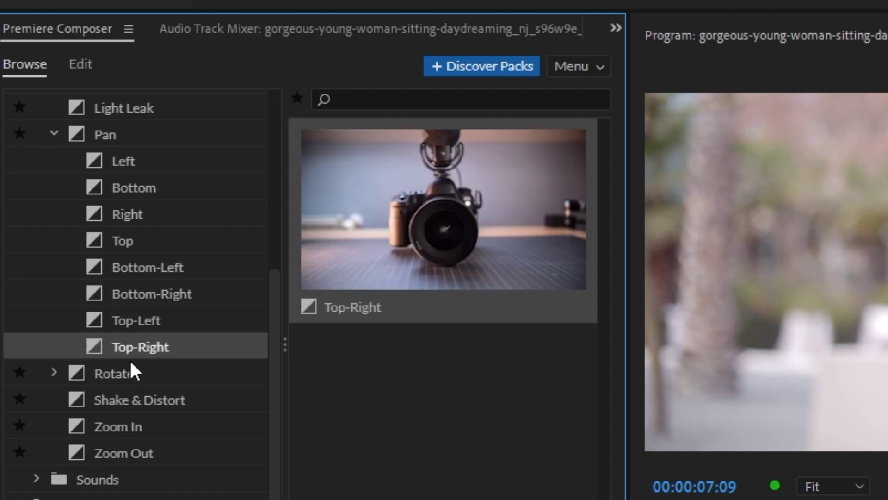
click(111, 373)
click(127, 411)
click(166, 425)
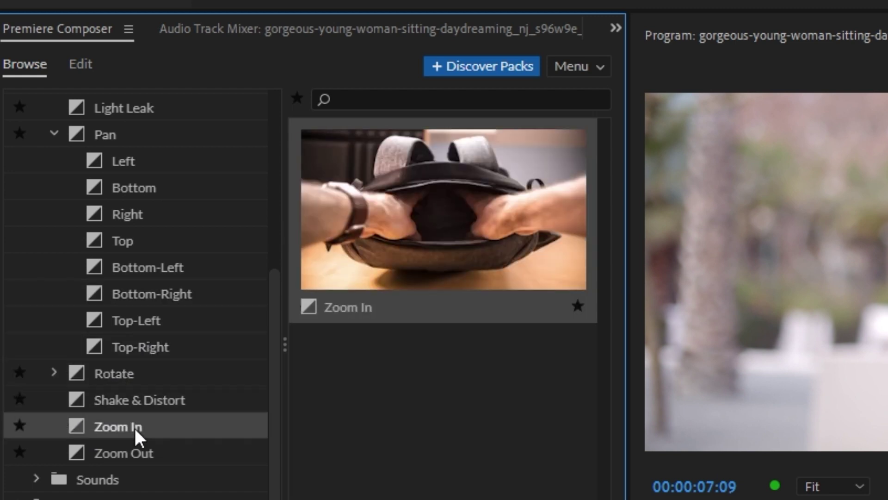
click(156, 453)
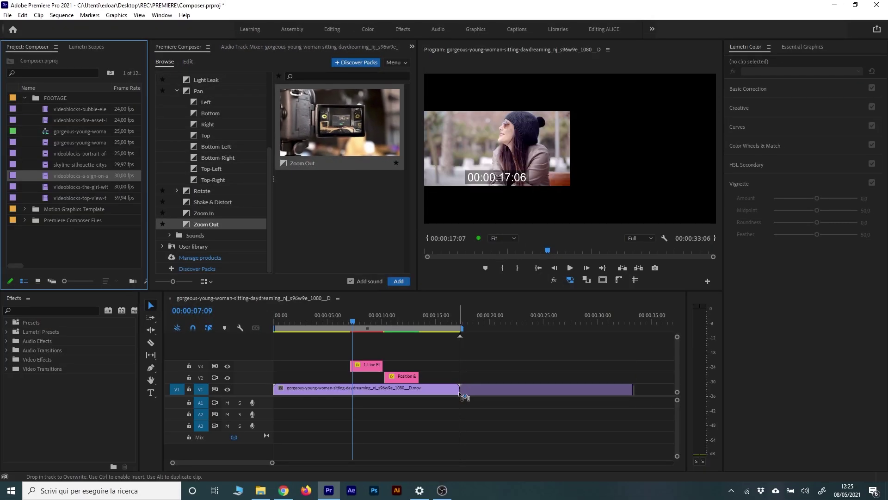
Add the Composer Zoom In transition and drop it at the woman/sidewalk-sign cut
click(200, 216)
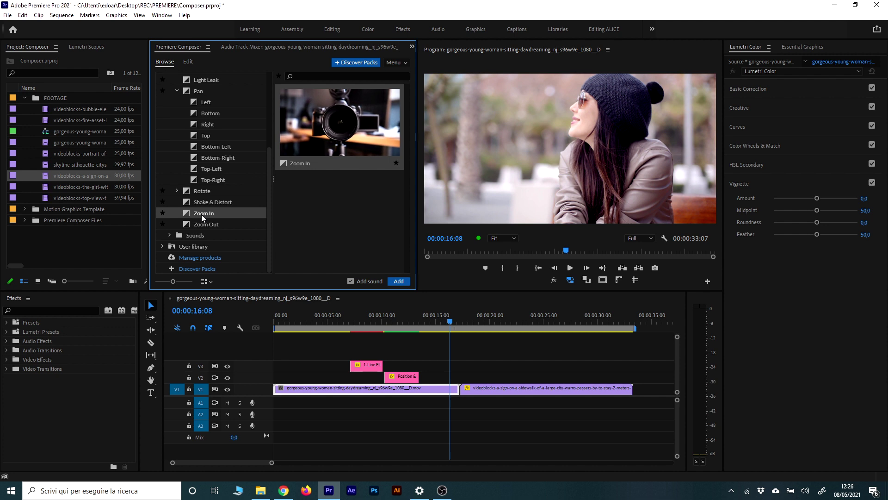
click(399, 281)
drag(401, 285, 463, 382)
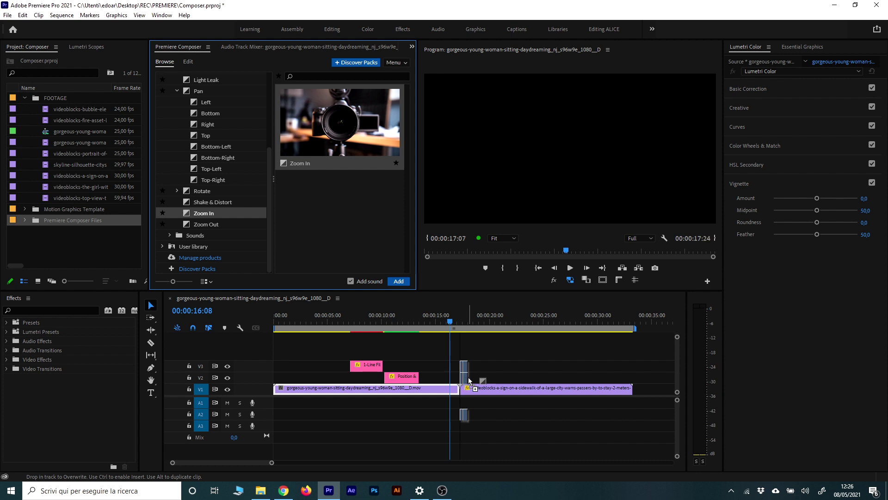
drag(460, 375, 459, 375)
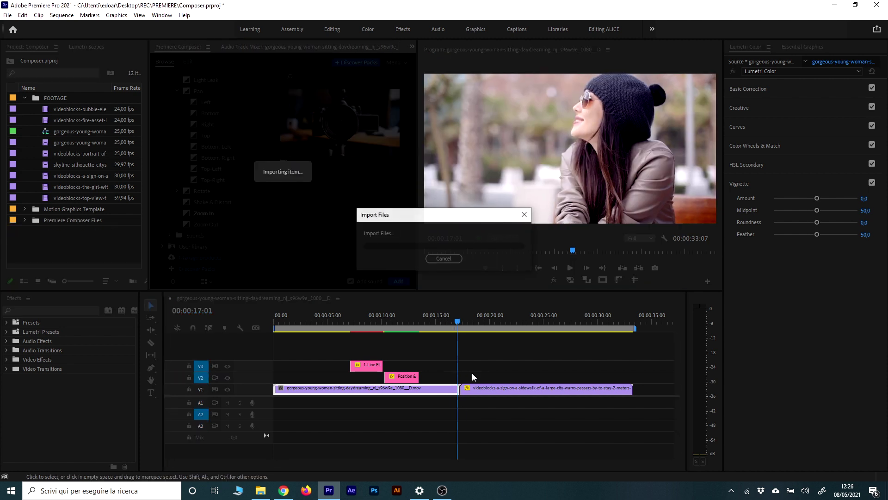
Zoom the timeline in and play the Zoom In transition from 17:00
drag(272, 462, 209, 463)
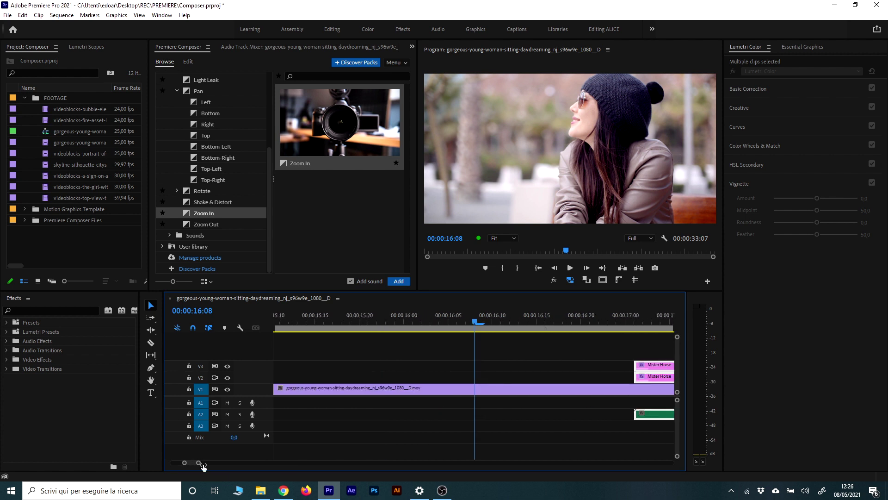
scroll(472, 363, down, 3)
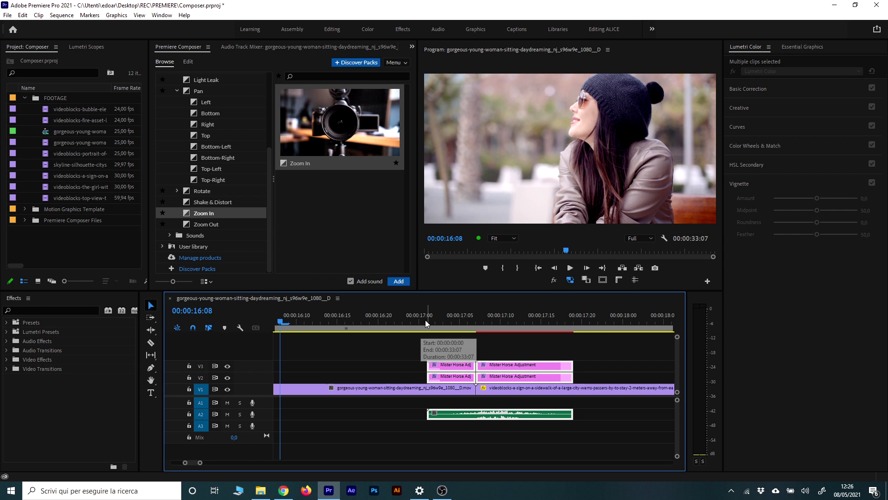
click(426, 320)
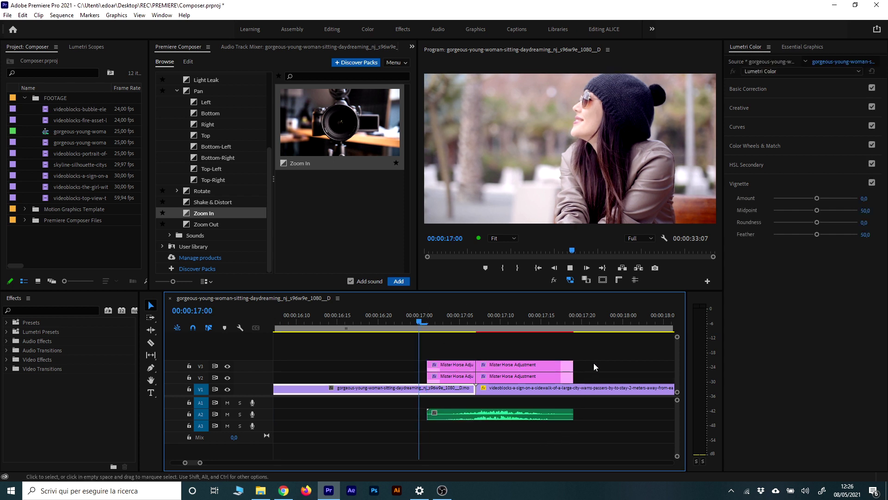
key(space)
key(space)
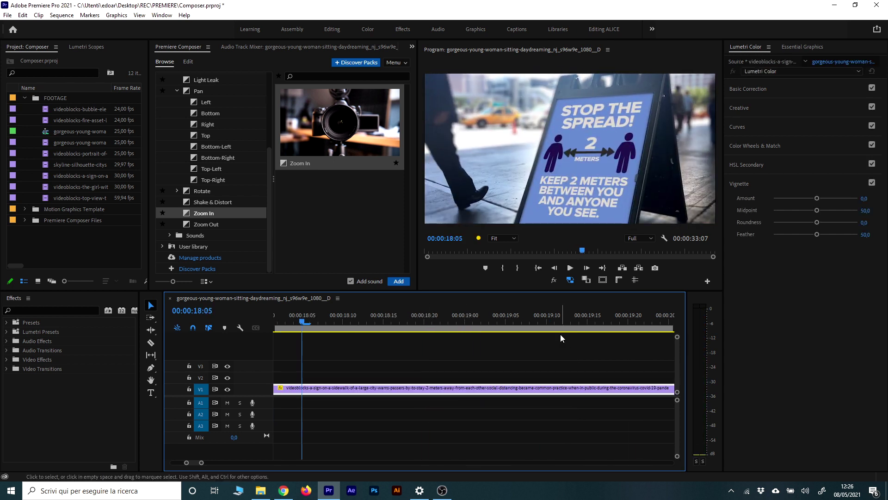
Replay the Zoom In transition from just before the cut
drag(204, 465, 212, 463)
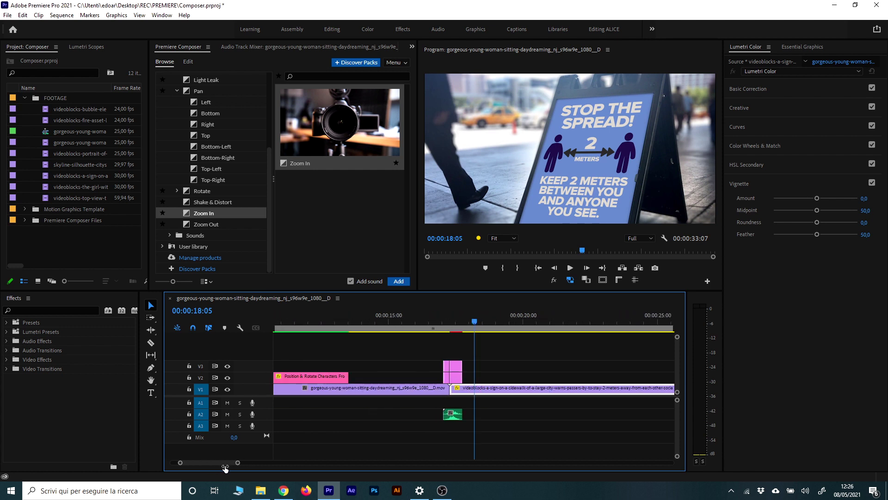
key(Up)
key(space)
key(space)
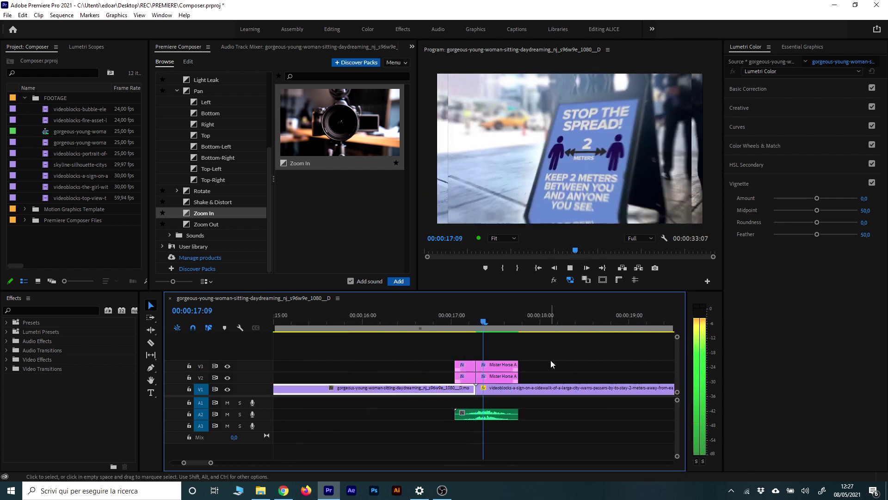
key(space)
Undo the Zoom In transition and nest the sidewalk-sign clip as Nested Sequence 01
key(ctrl+z)
click(513, 390)
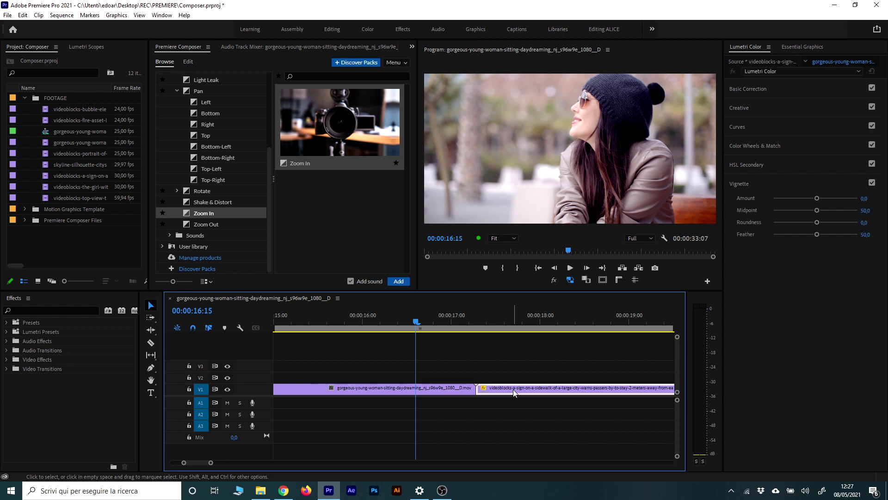
click(203, 190)
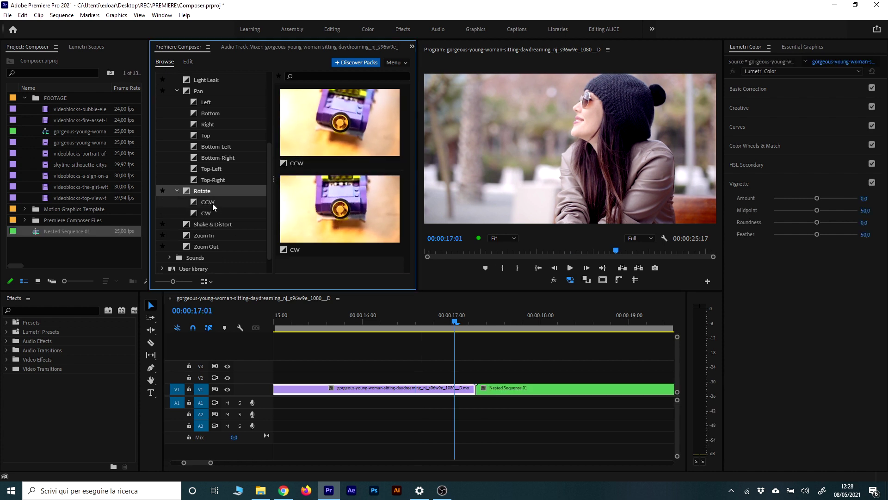
Compare Rotate CCW and CW, then add Rotate CCW with its sound at the cut
click(212, 202)
click(212, 213)
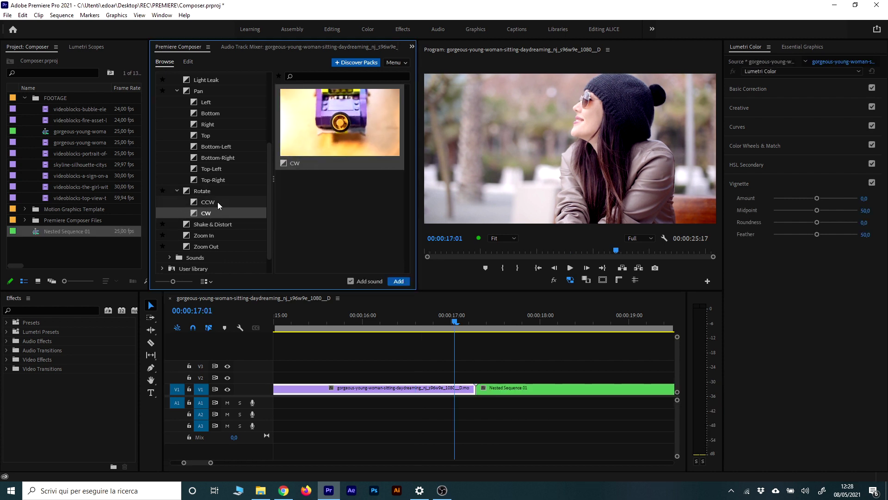
click(218, 202)
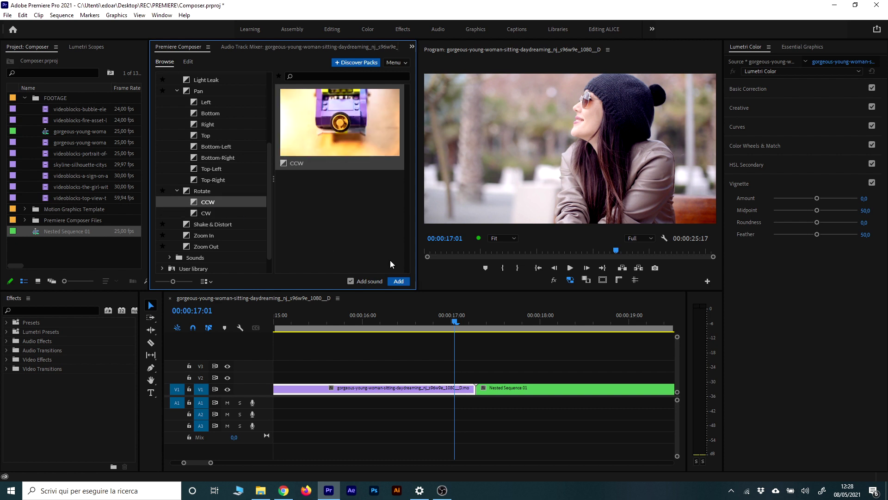
click(401, 281)
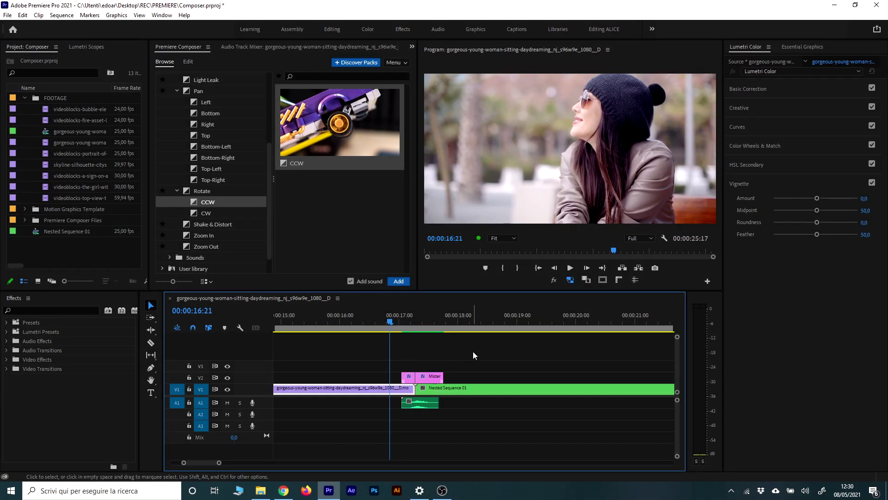
Play back the Rotate CCW cut, then preview Pan Bottom-Right, Bottom-Left, Top, Right and Left
key(space)
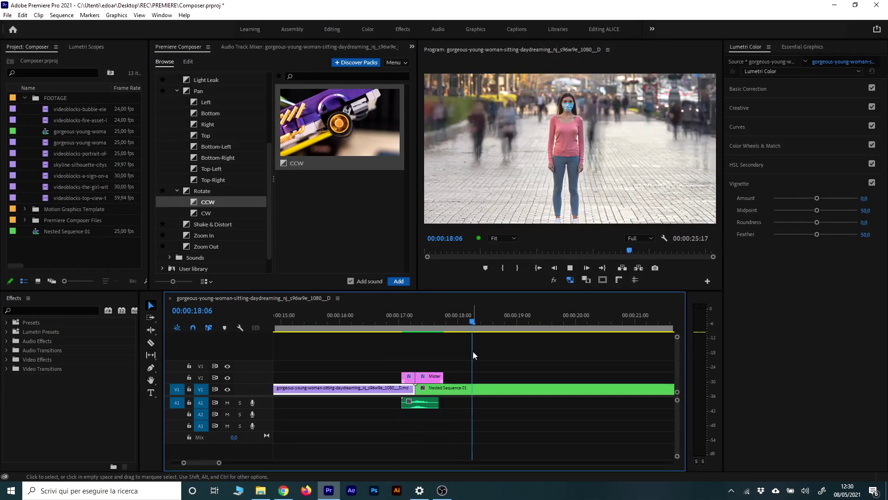
click(403, 315)
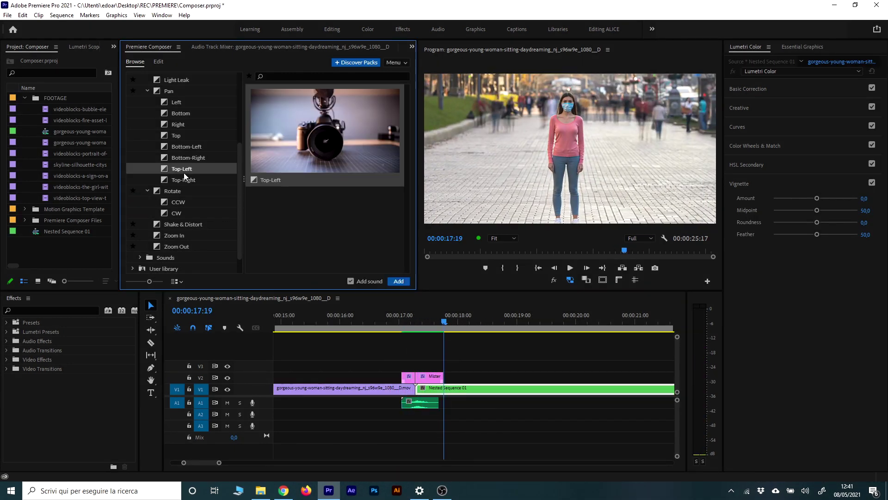
click(187, 157)
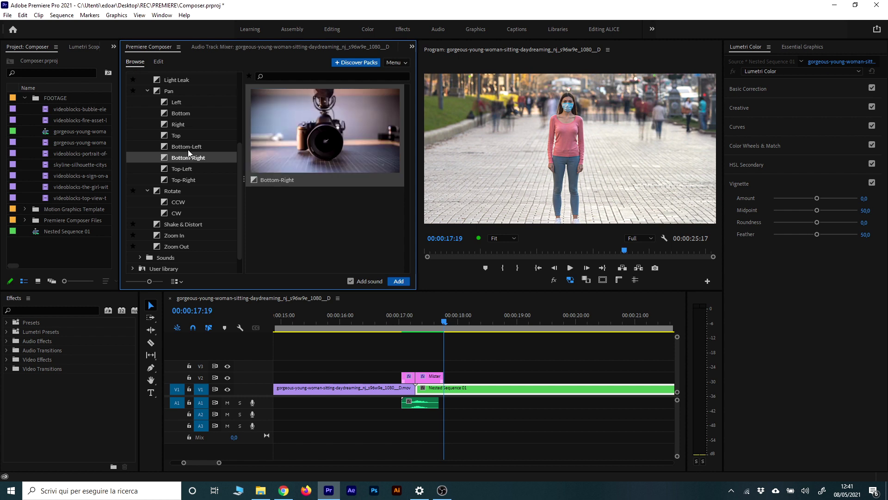
click(190, 146)
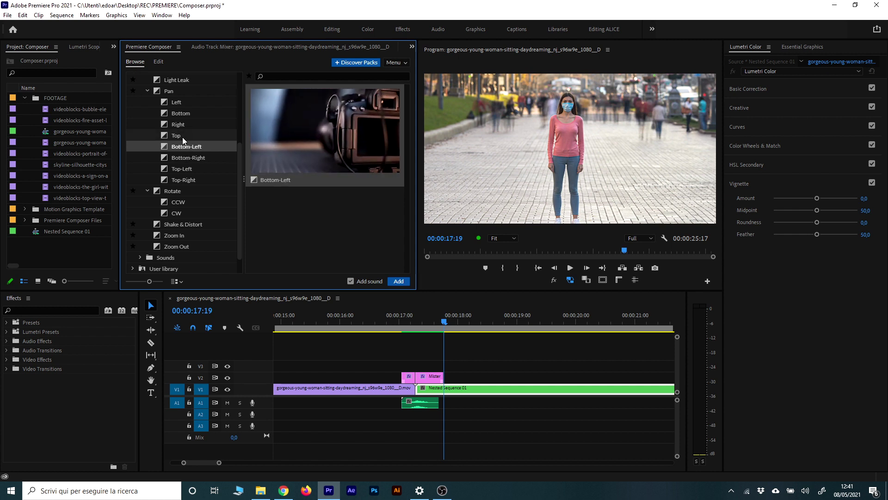
click(182, 137)
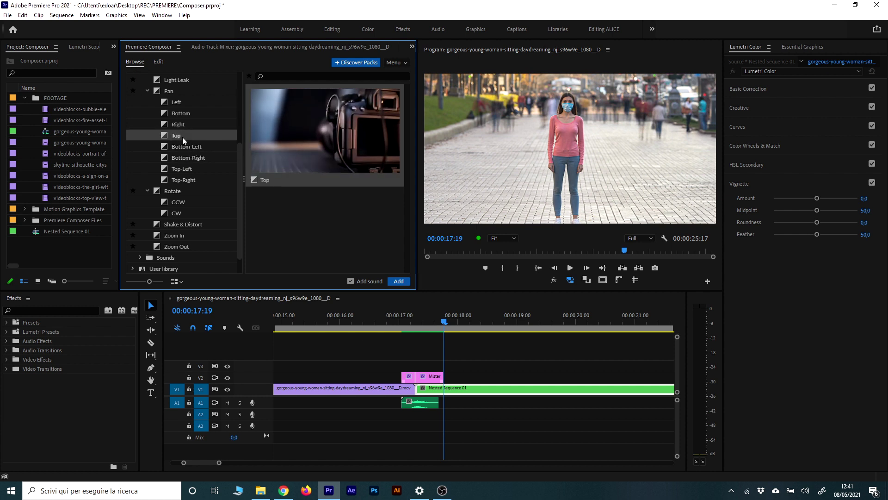
click(177, 125)
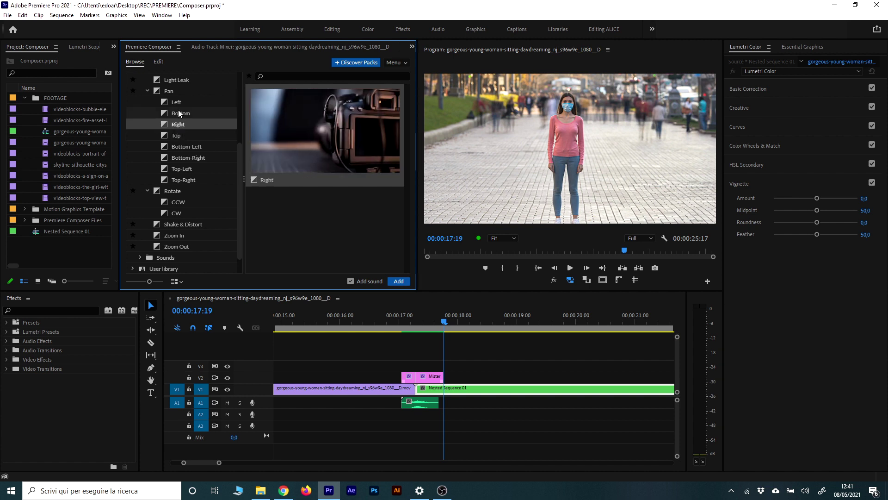
click(176, 103)
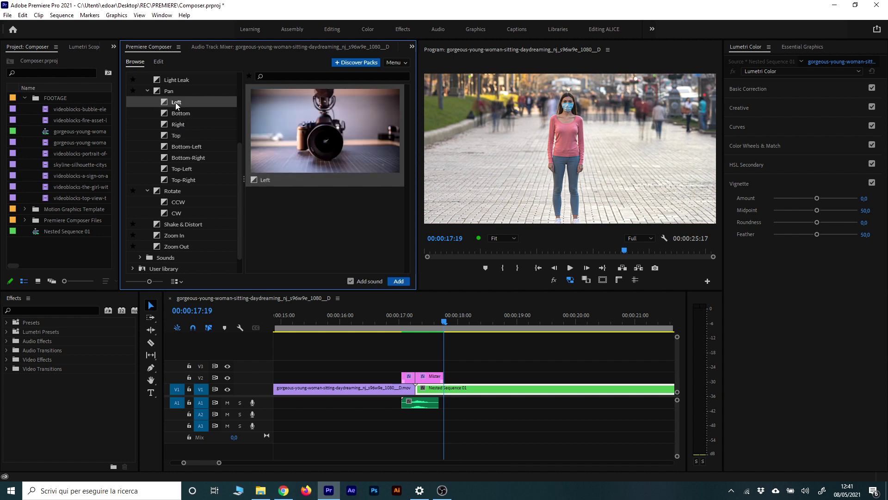